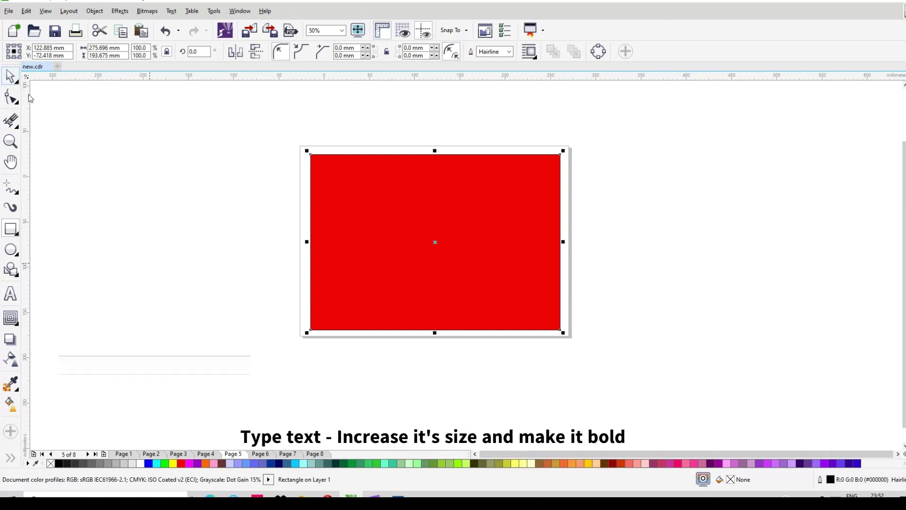
- Add the artistic text "SLICED" on the red rectangle
click(10, 294)
click(367, 226)
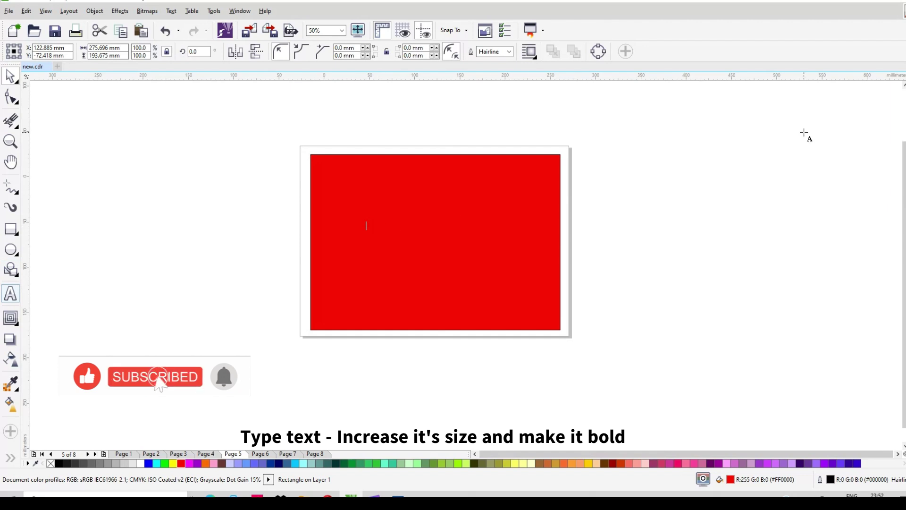
text(SLICED)
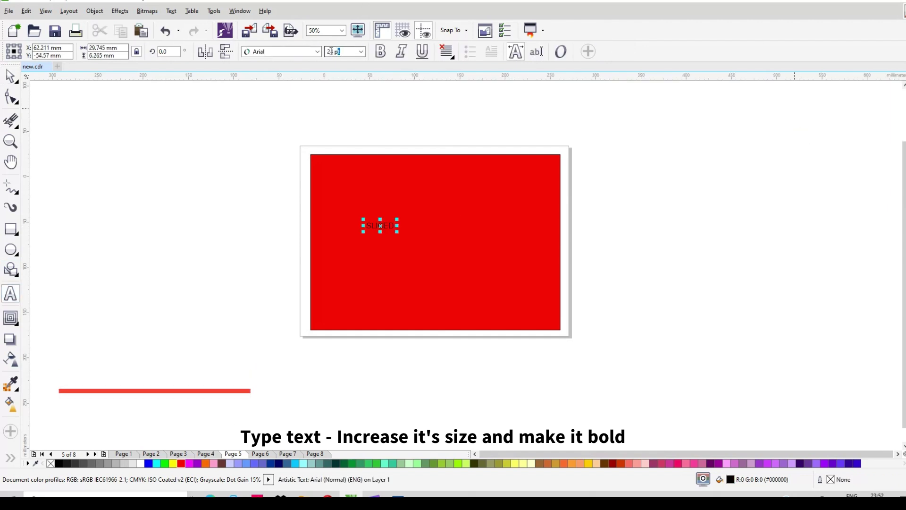
- Try to set the font size to 150 pt while the text is still being edited
drag(351, 51, 259, 63)
text(150)
key(Return)
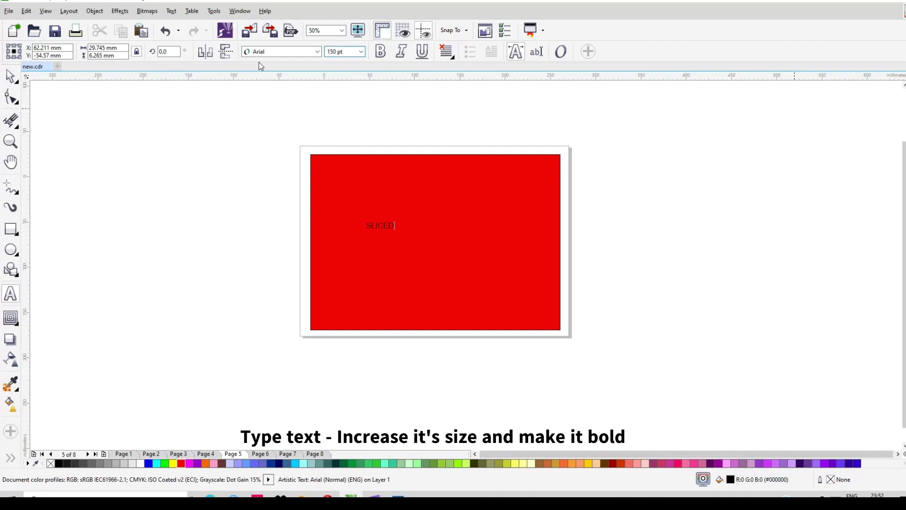
- Set the SLICED text object's font size to 150 pt and make it bold
click(10, 77)
click(350, 51)
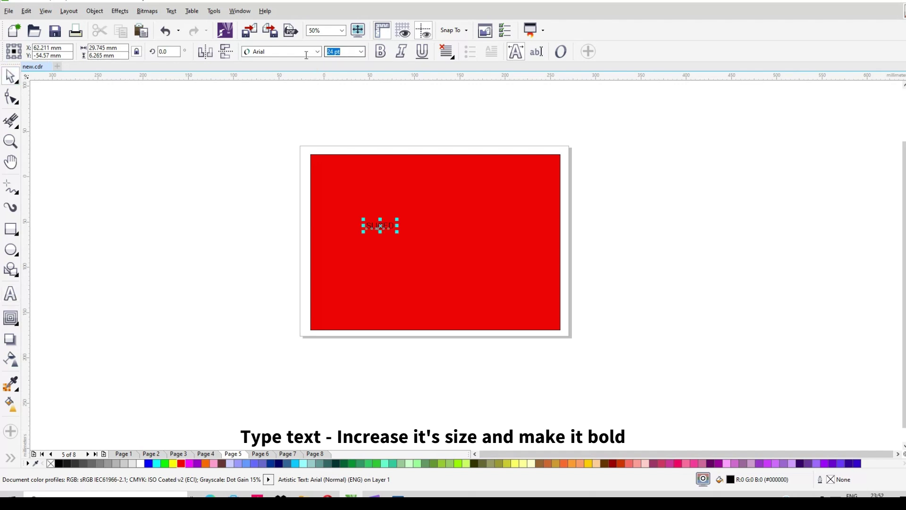
text(150)
key(Return)
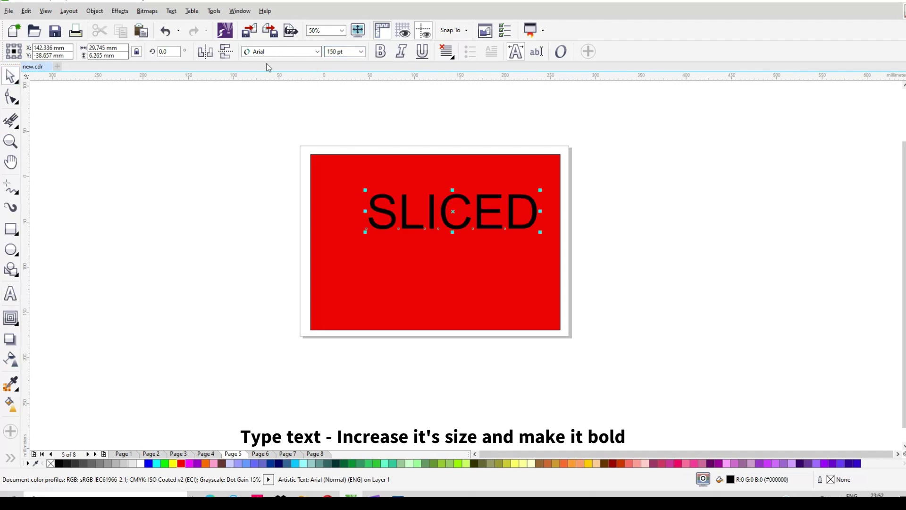
click(382, 54)
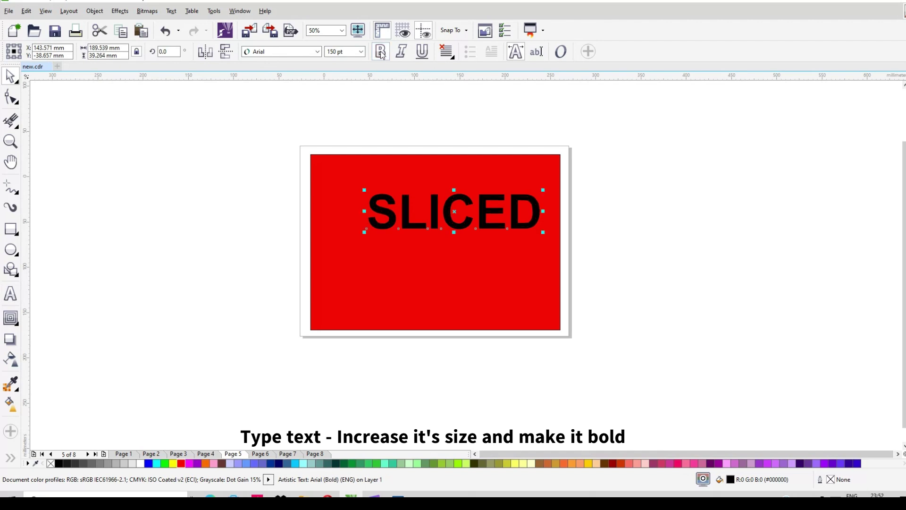
- Centre the SLICED text horizontally and vertically on the red rectangle and fill the text white
shift+click(481, 282)
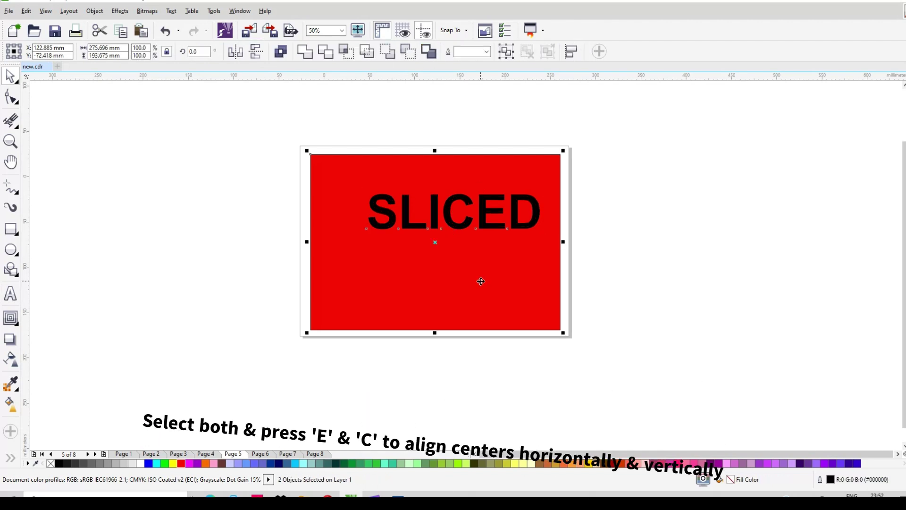
key(e)
key(c)
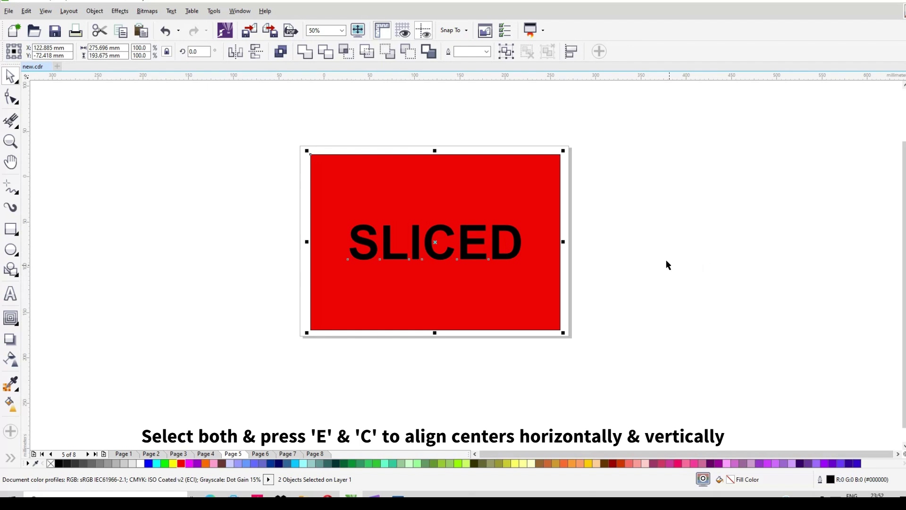
scroll(428, 243, up, 1)
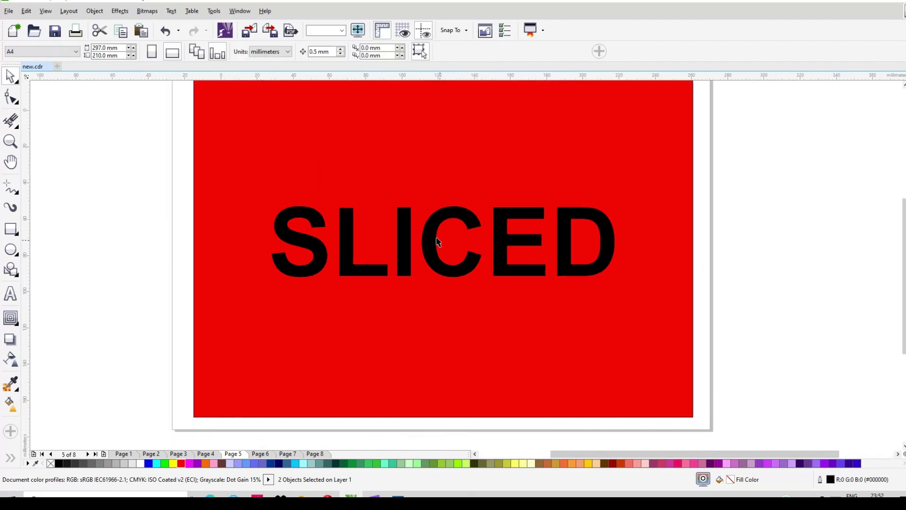
click(140, 464)
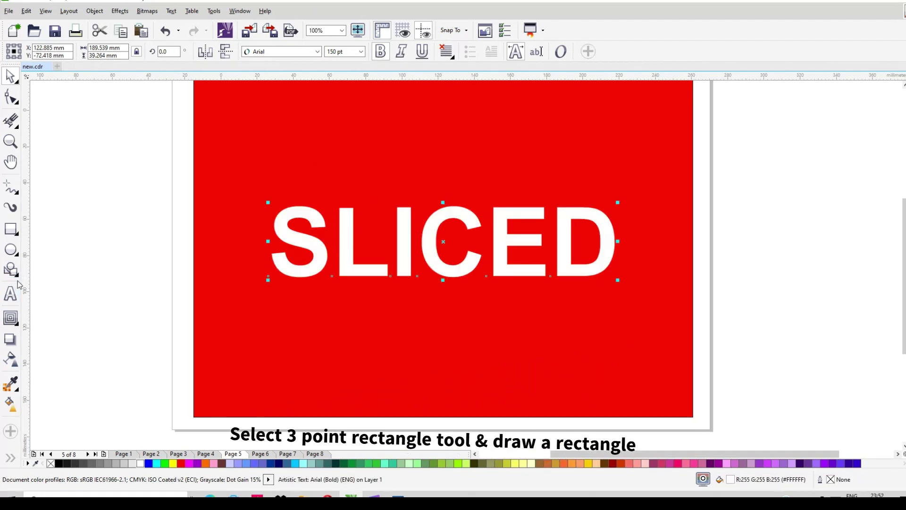
- Draw a 3-point rectangle over the upper part of the text, spanning about 239 x 97 mm and tilted about 5.6 degrees
click(15, 230)
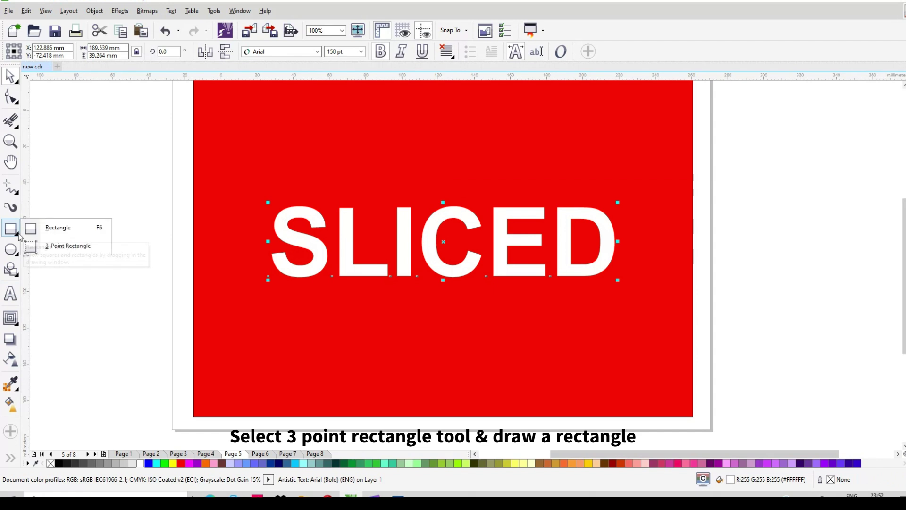
click(66, 246)
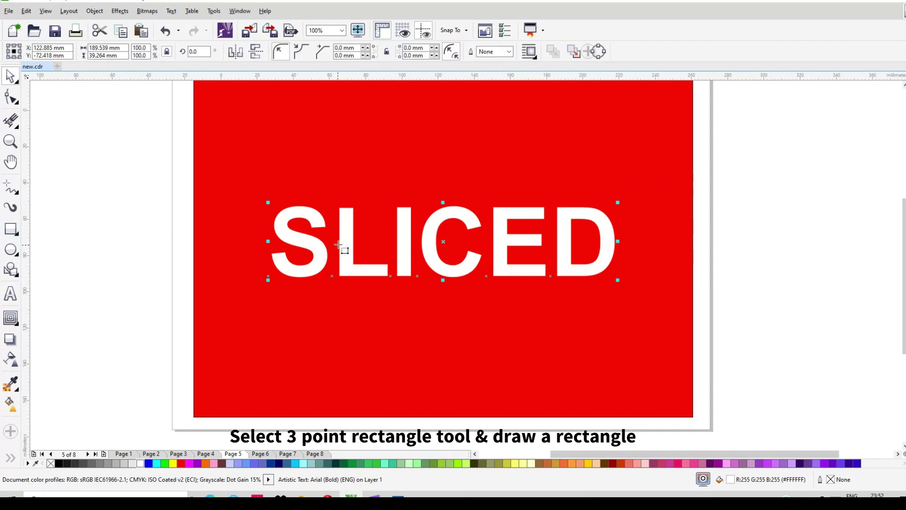
key(space)
click(143, 268)
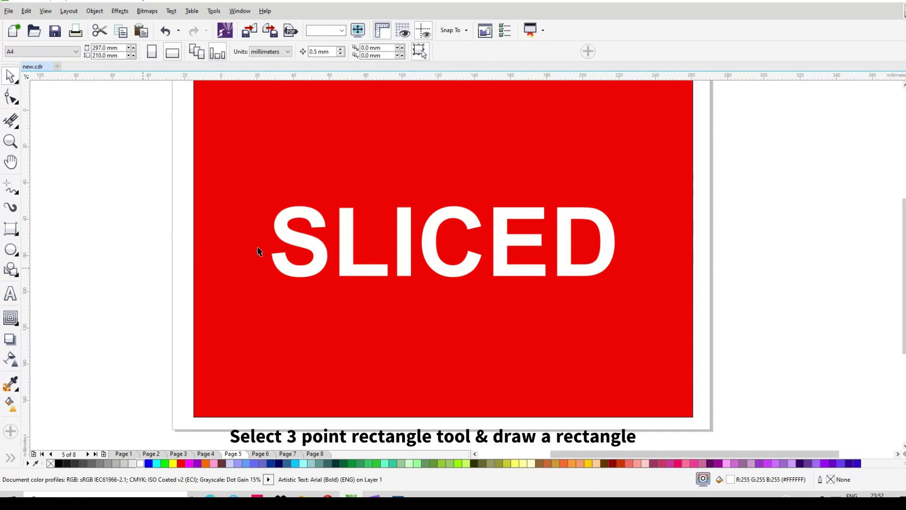
key(space)
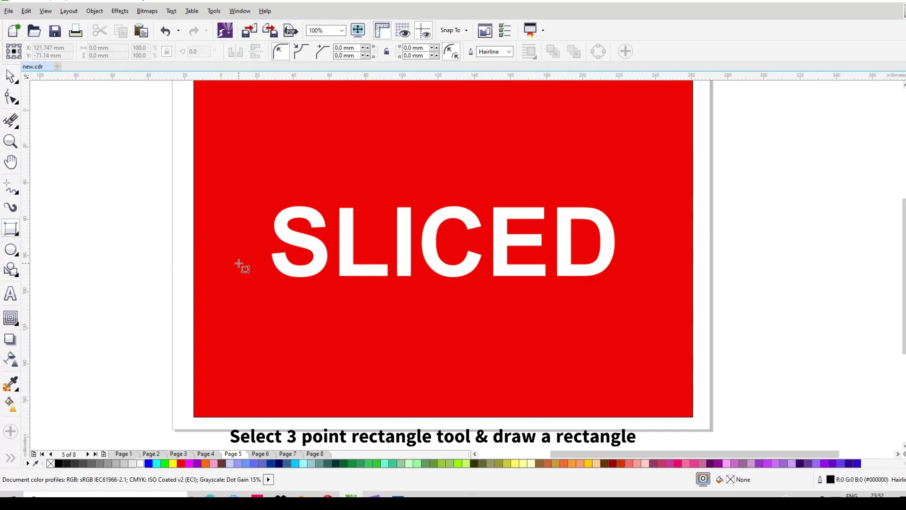
drag(231, 267, 649, 225)
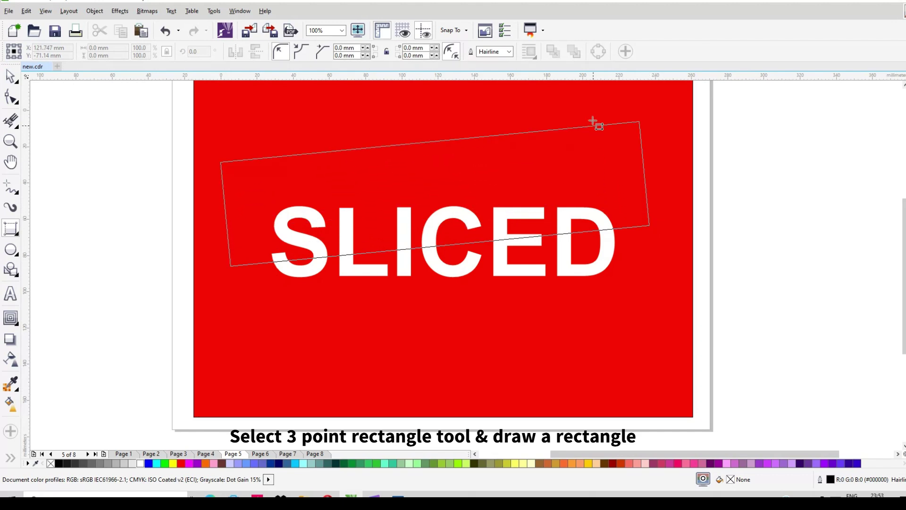
click(585, 92)
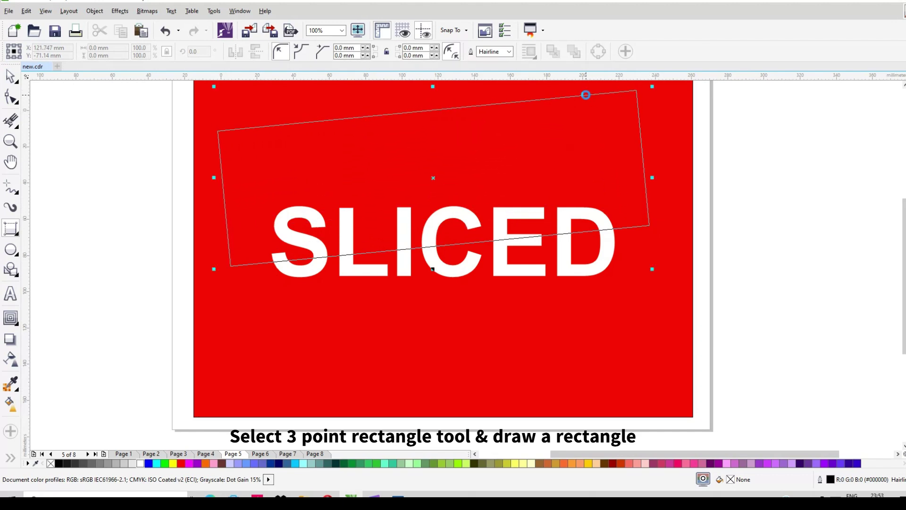
- Intersect the tilted rectangle with the SLICED text to create the upper slice of the letters
click(12, 81)
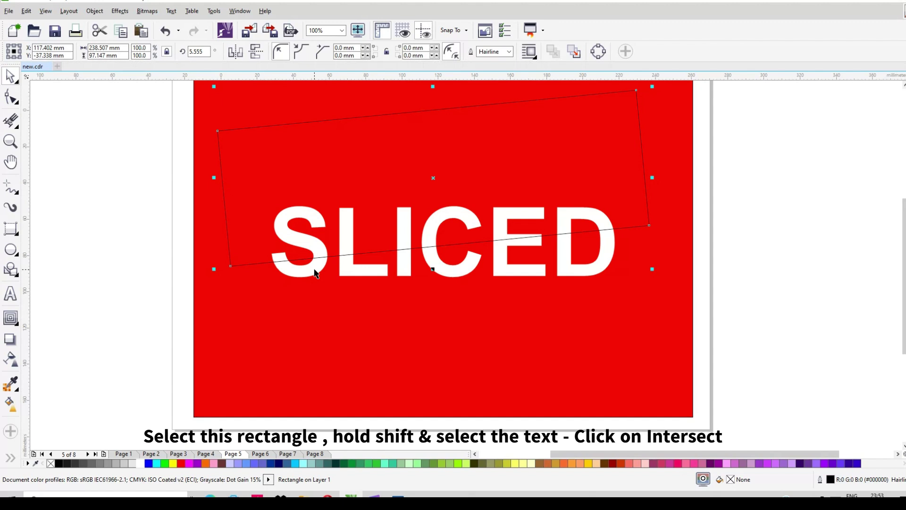
shift+click(315, 272)
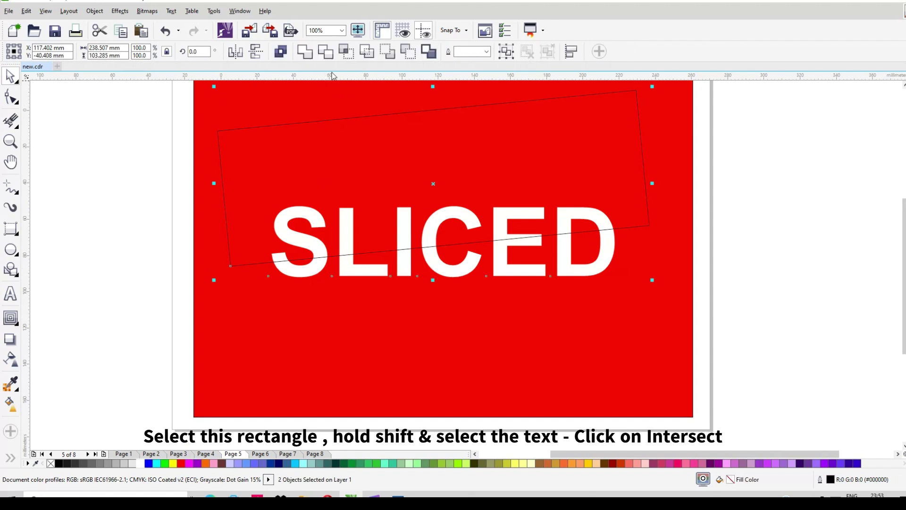
click(350, 55)
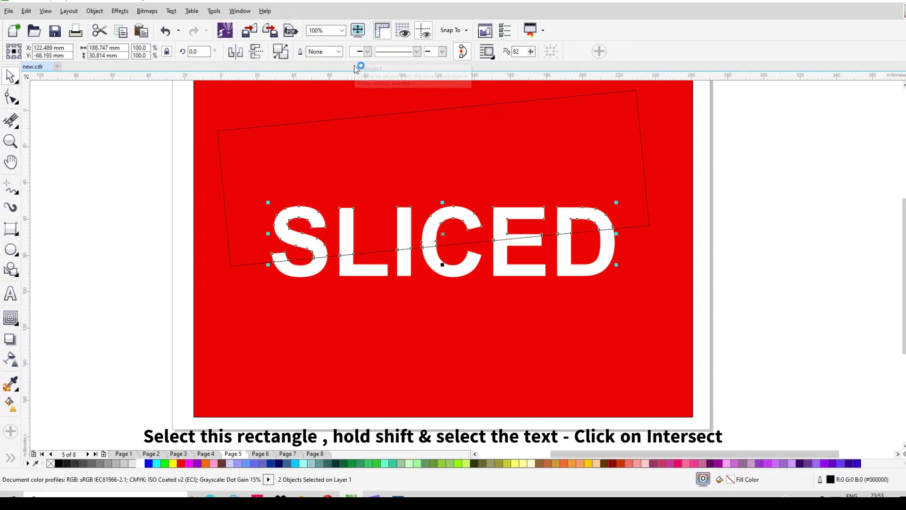
- Move the tilted rectangle and the intersected slice away from the text, and undo both moves
click(451, 162)
drag(376, 160, 119, 182)
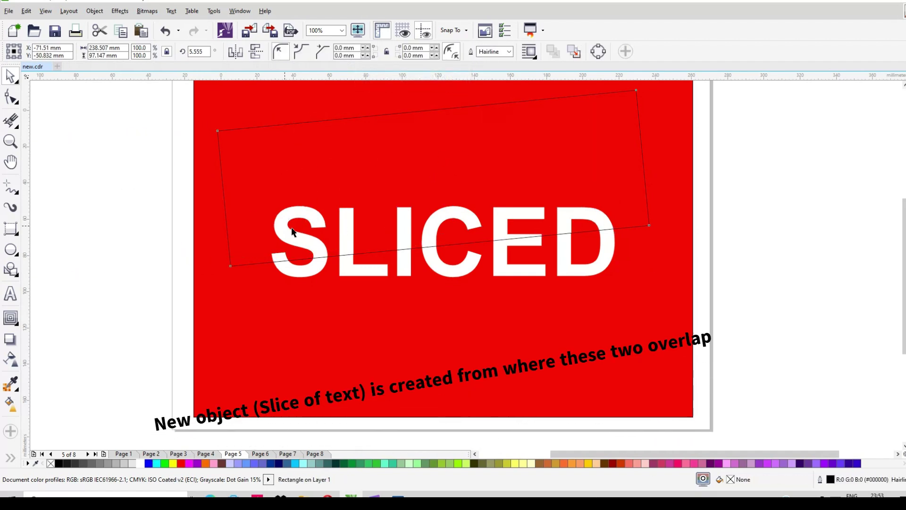
drag(346, 236, 230, 281)
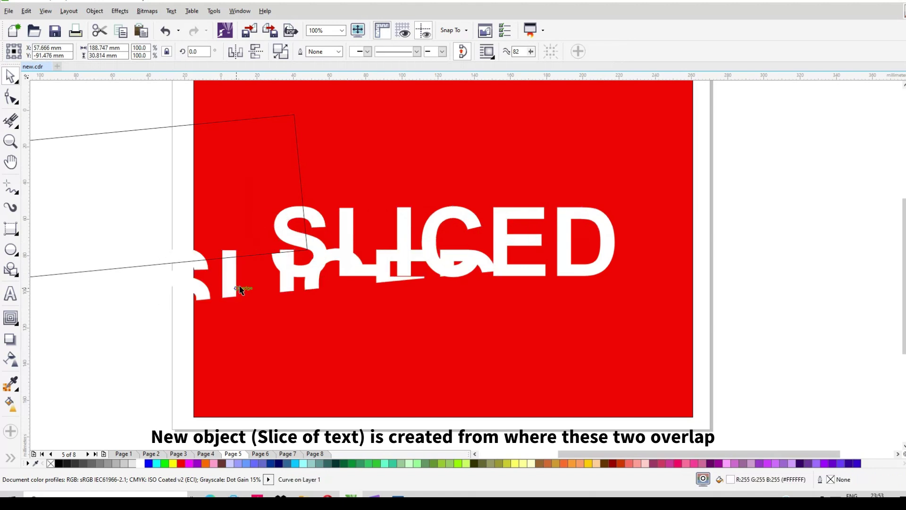
key(ctrl+z)
key(ctrl+z)
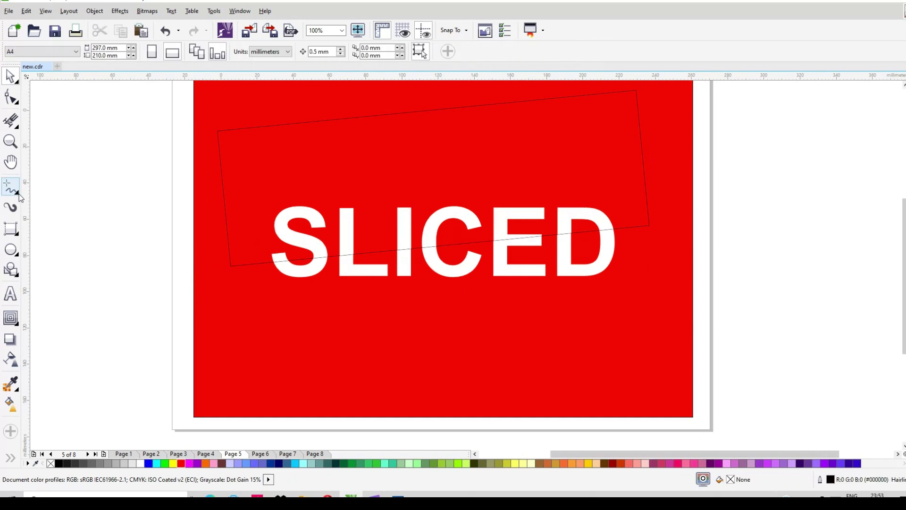
- Draw a straight line about 223 mm long with the Freehand tool along the tilted rectangle's lower edge across the text
click(19, 195)
click(59, 204)
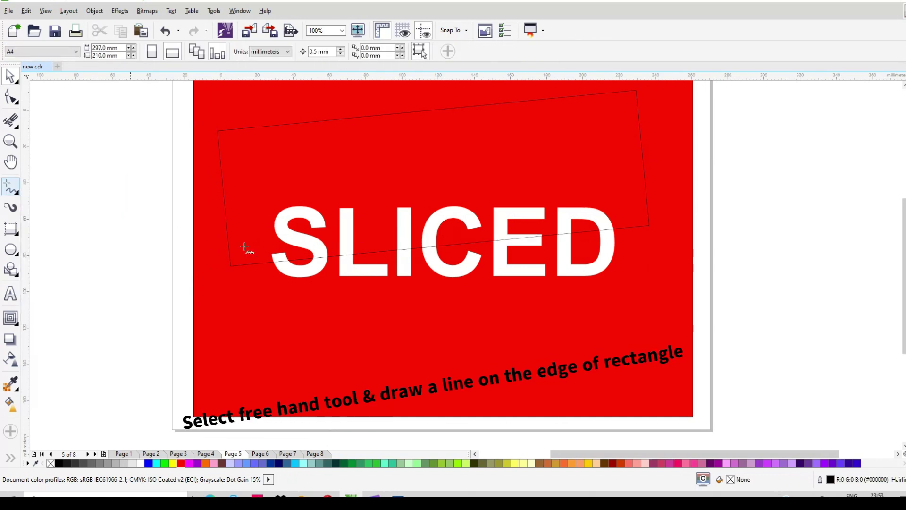
click(250, 263)
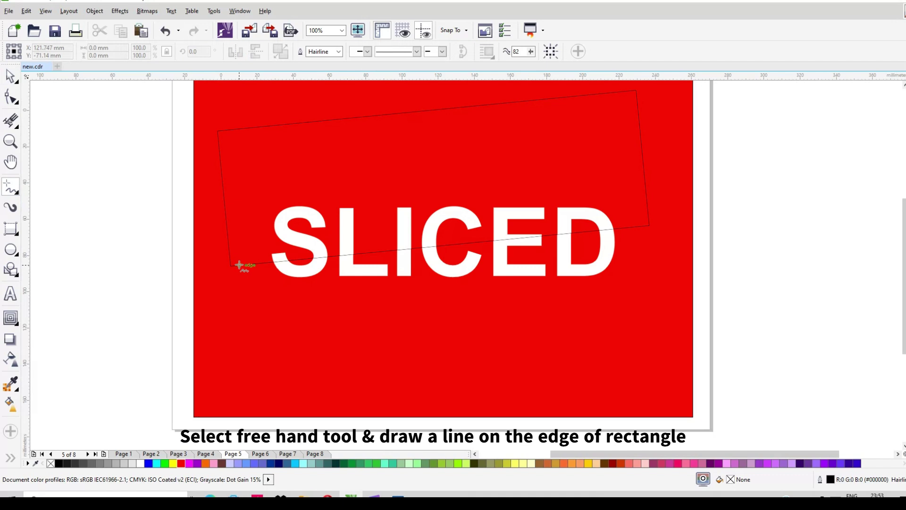
click(241, 265)
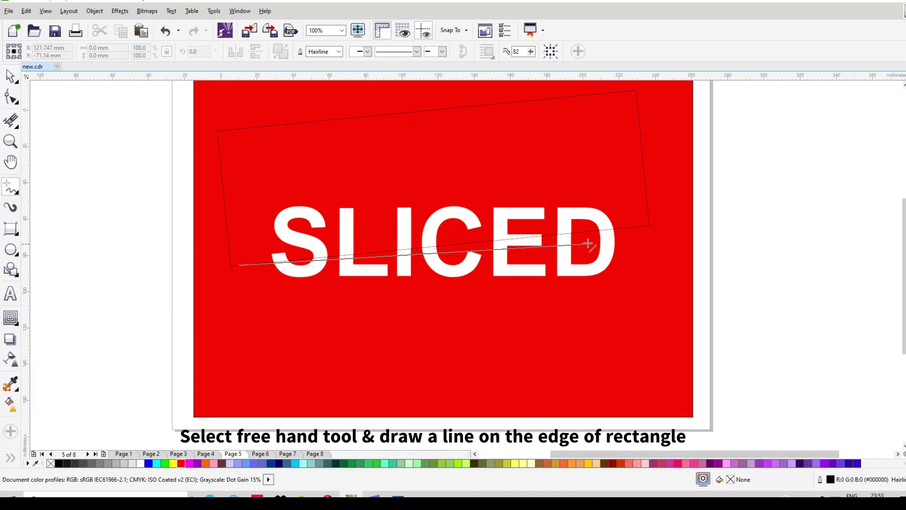
click(638, 226)
key(space)
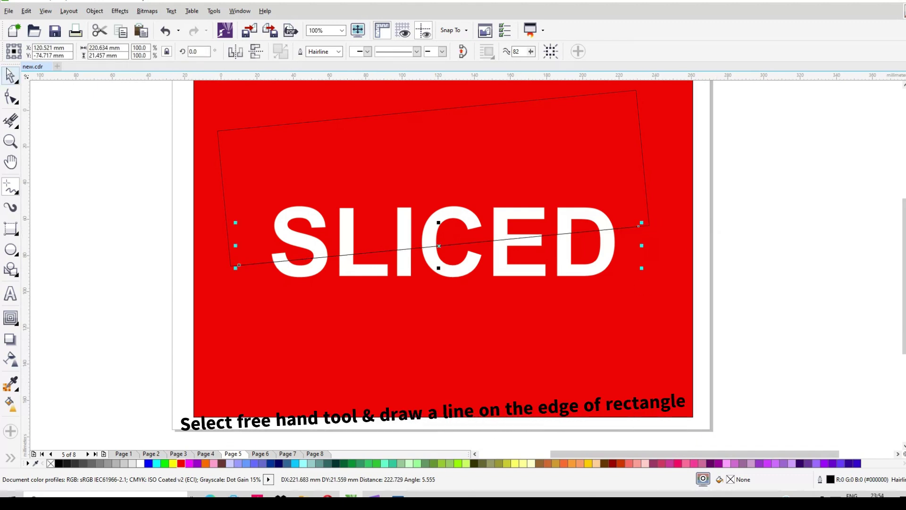
- Set the line's outline width to 6 px and convert its outline to an object
click(338, 51)
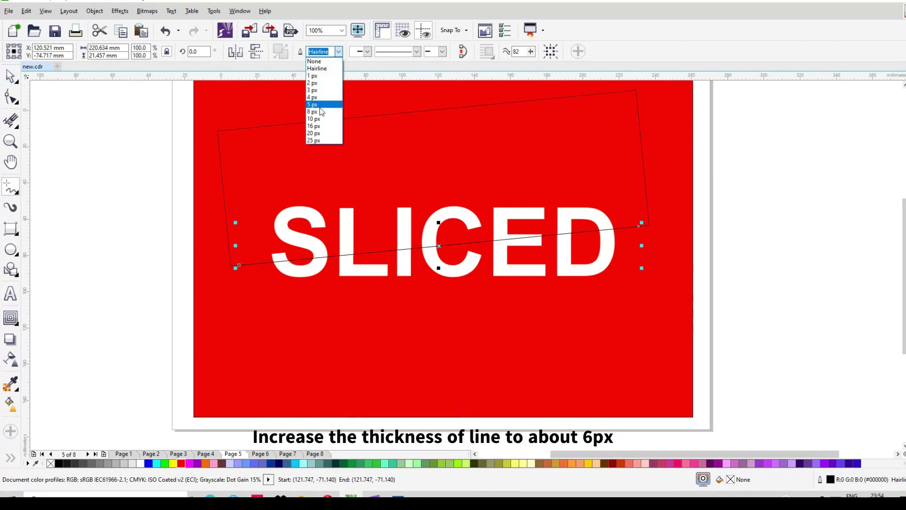
click(319, 106)
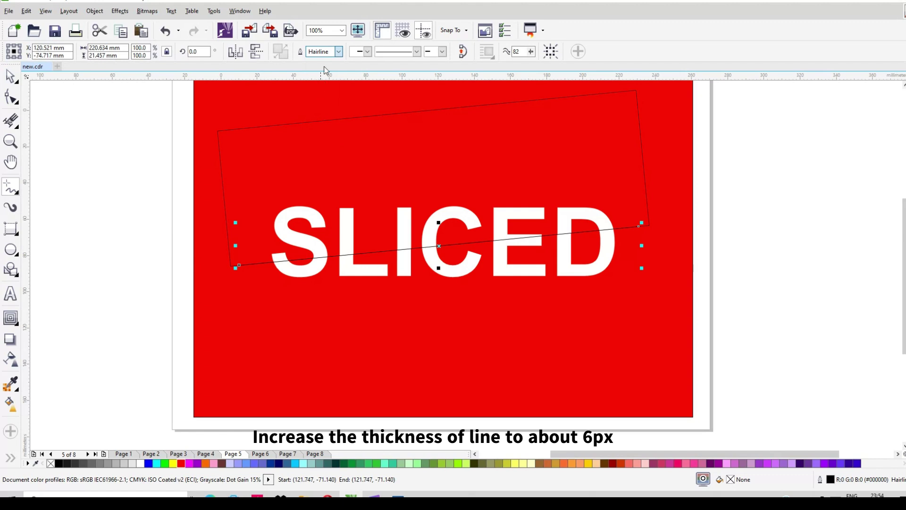
text(6)
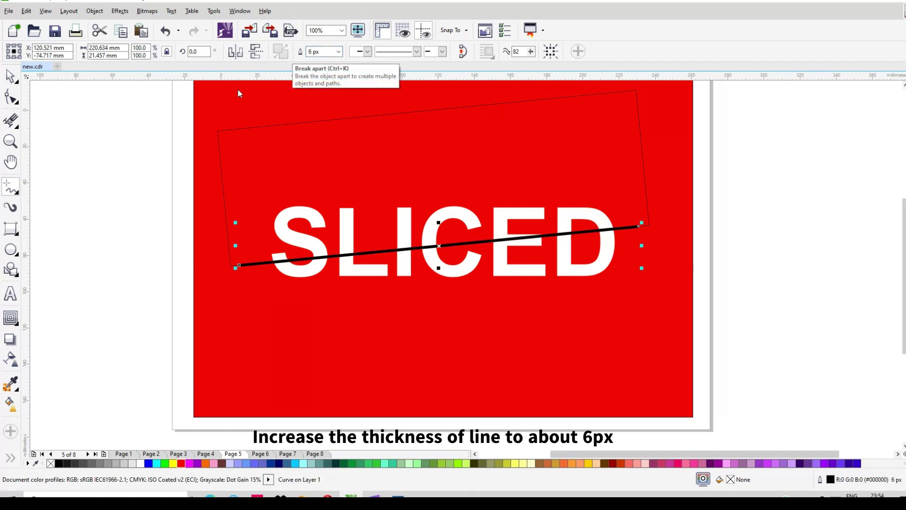
click(93, 13)
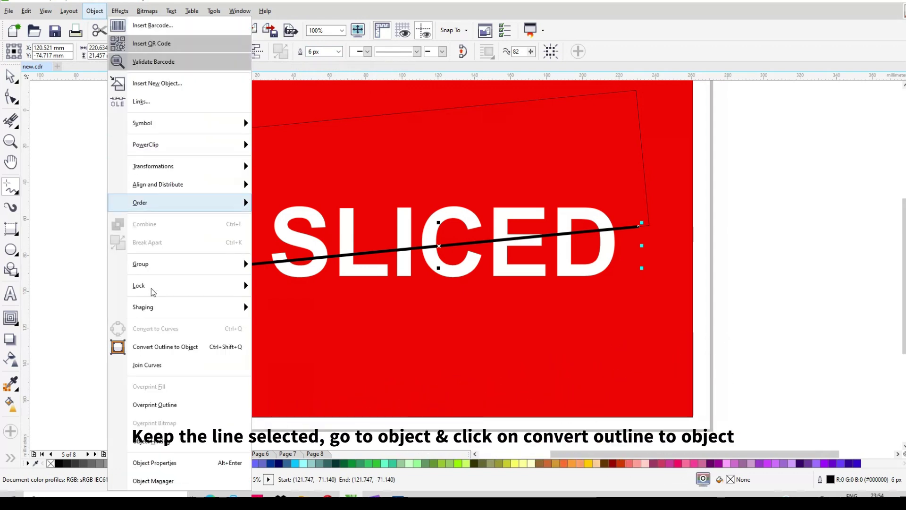
click(152, 345)
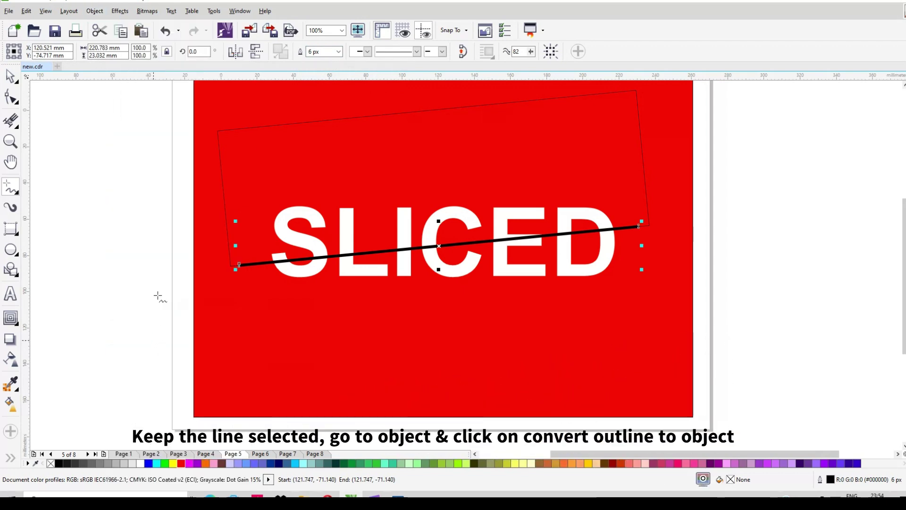
- Select the nodes at both ends of the converted line with the Shape tool and add nodes midway between them
click(11, 98)
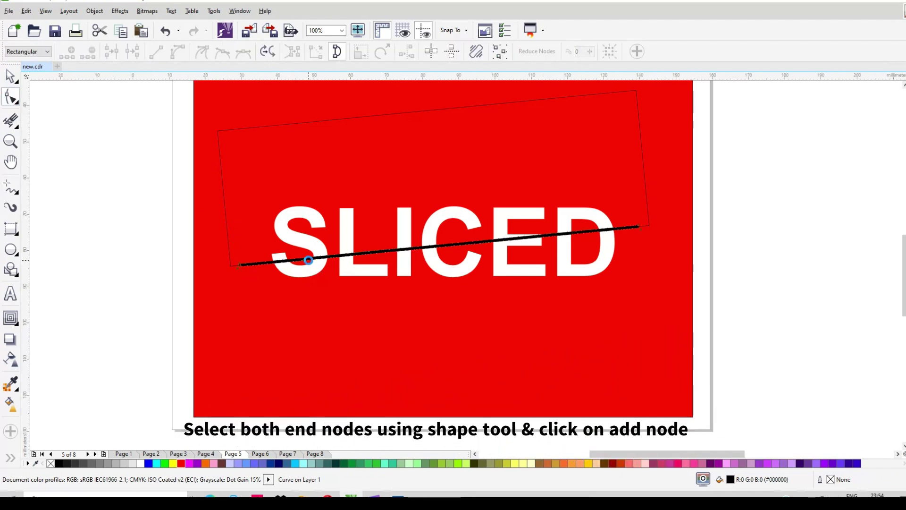
scroll(307, 261, up, 2)
drag(61, 219, 231, 326)
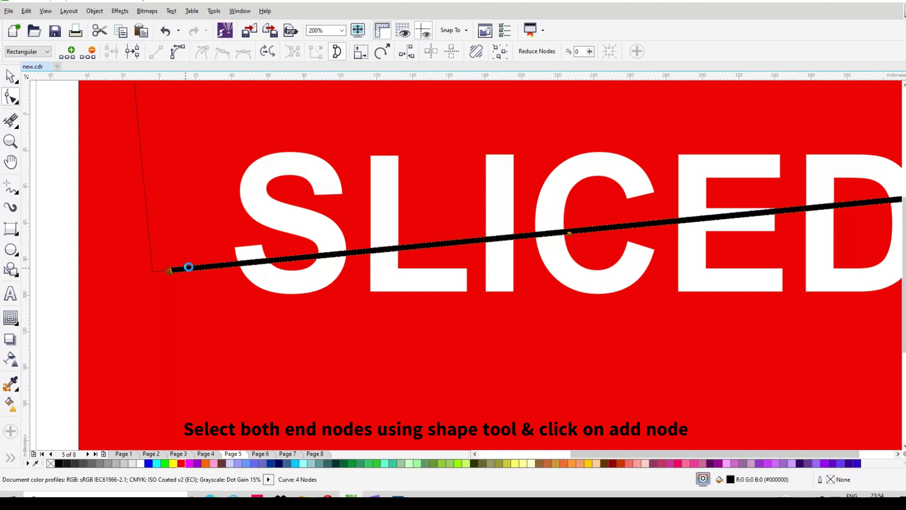
scroll(186, 267, down, 2)
drag(640, 187, 533, 263)
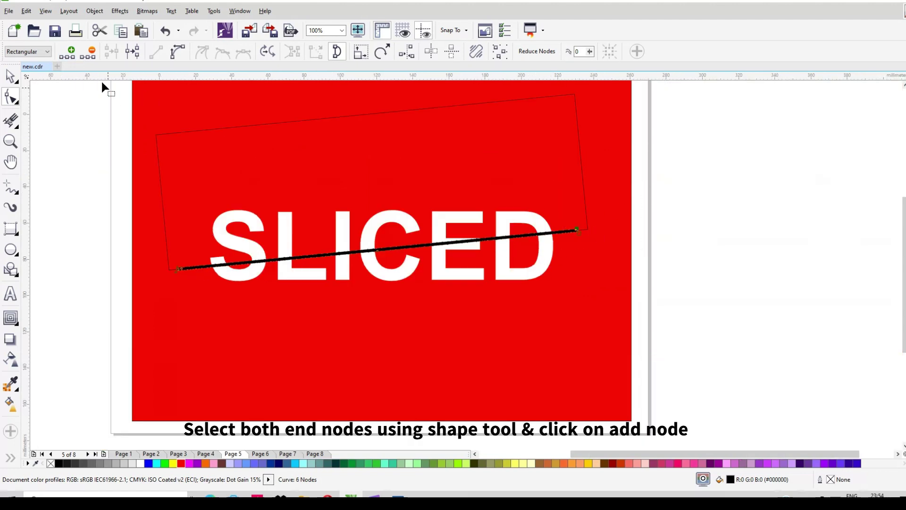
click(71, 52)
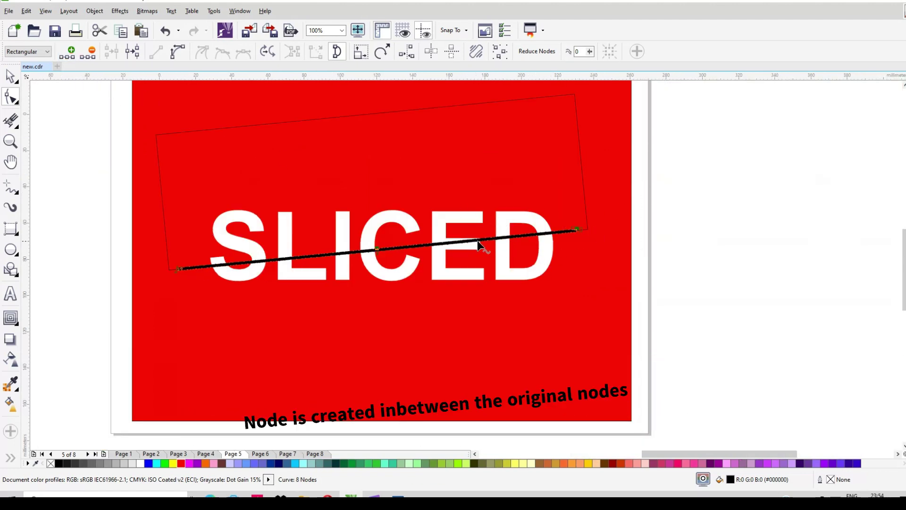
- Delete the two corner nodes at the cut line's right end, keeping the middle node so the end tapers to a point
scroll(477, 240, up, 3)
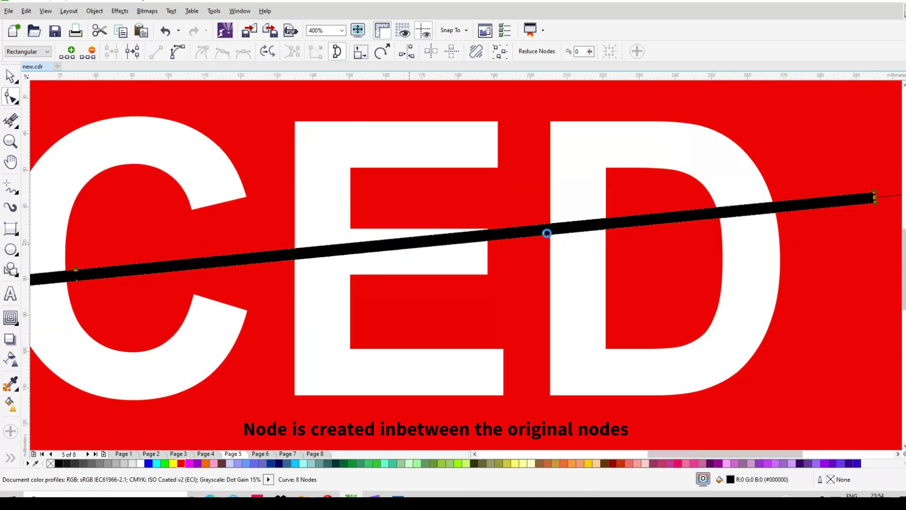
scroll(714, 217, down, 3)
scroll(714, 216, up, 6)
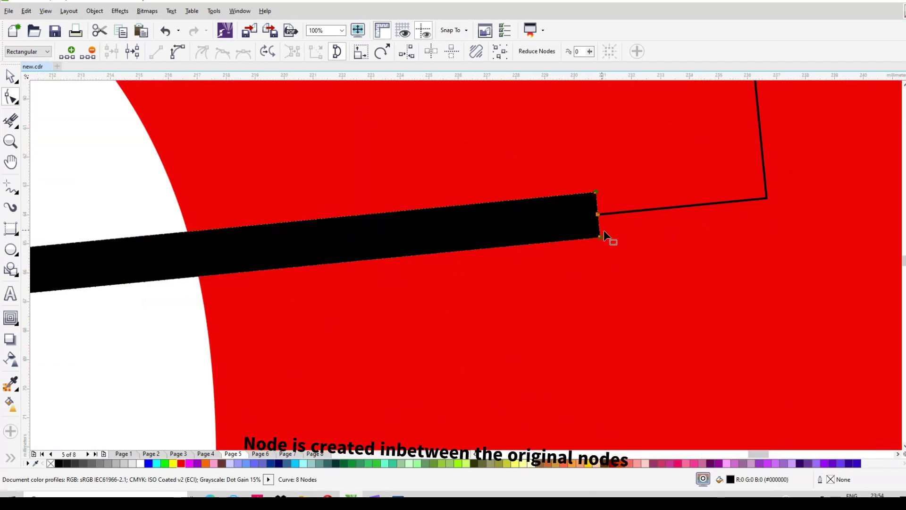
click(648, 242)
click(599, 236)
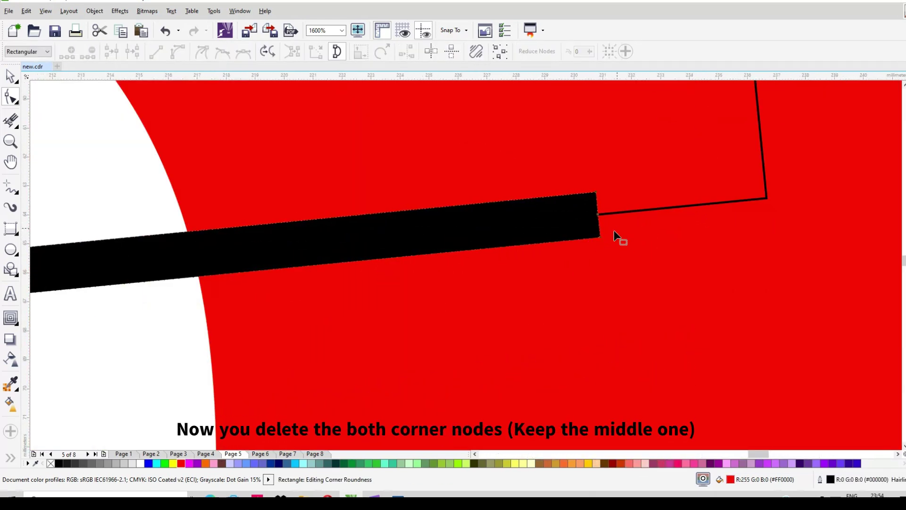
drag(584, 185, 616, 209)
key(Delete)
key(Delete)
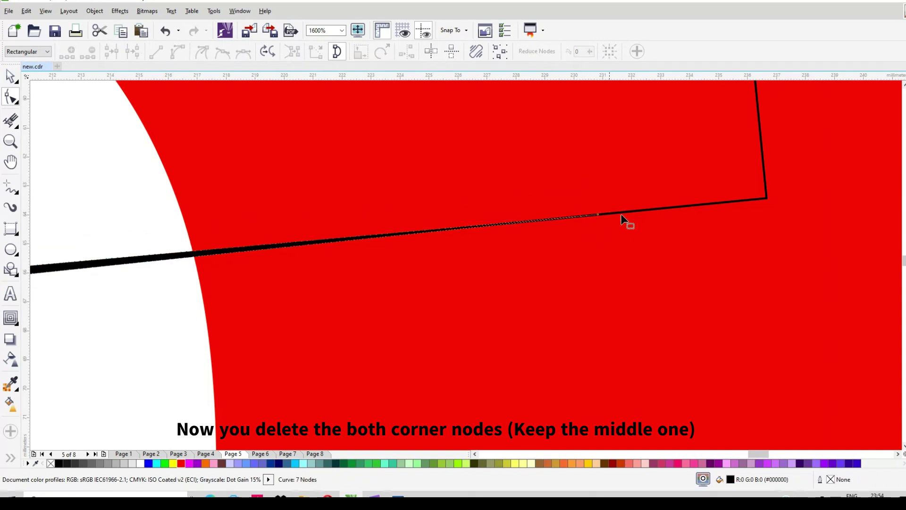
- Delete the two corner nodes at the cut line's left end, keeping only the middle node
scroll(653, 206, down, 3)
scroll(655, 209, down, 1)
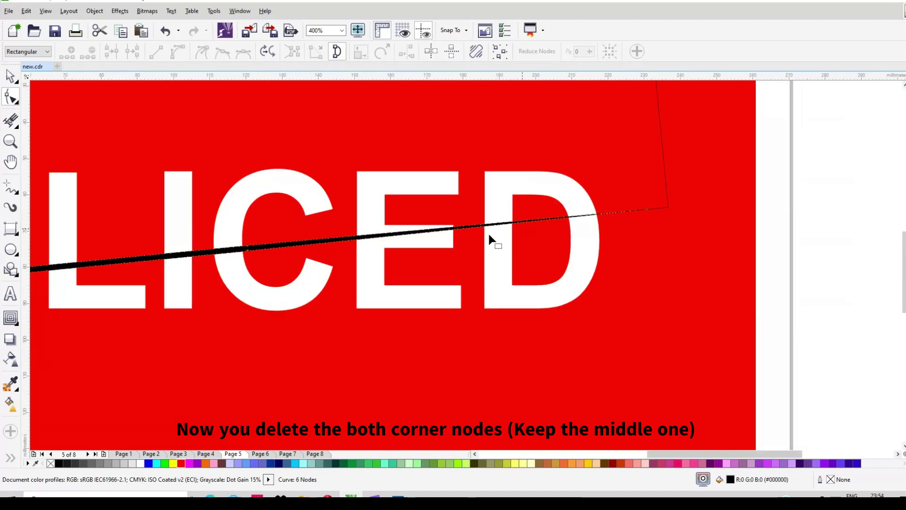
scroll(333, 259, down, 1)
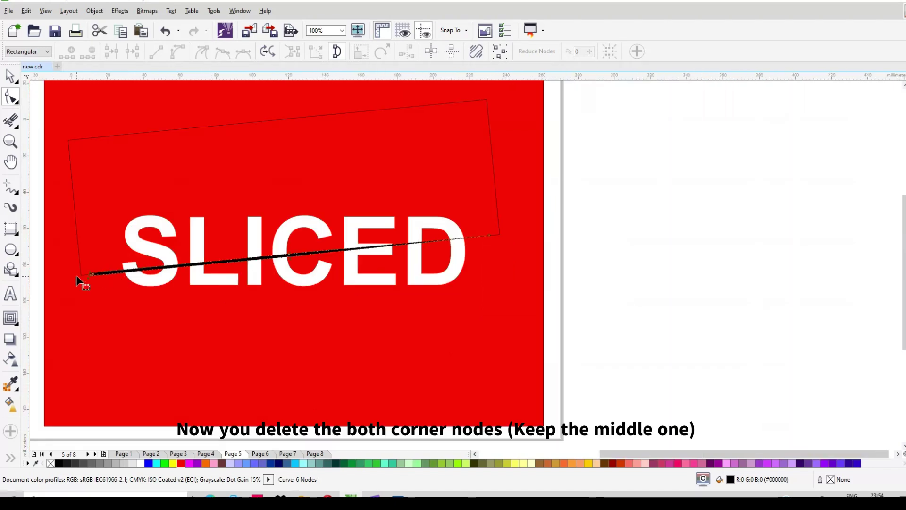
scroll(81, 275, up, 3)
drag(127, 272, 166, 292)
key(Delete)
drag(125, 240, 161, 260)
key(Delete)
- Convert the tapered cut line to a bitmap
scroll(176, 273, down, 4)
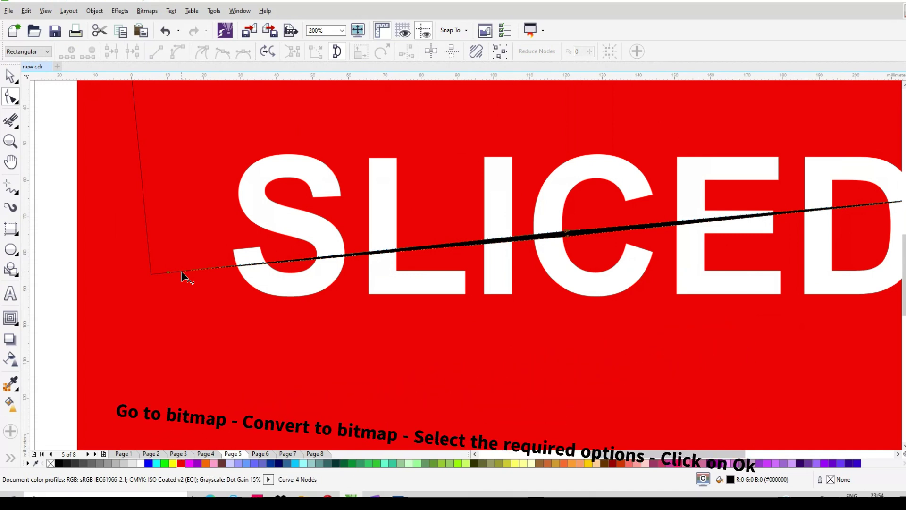
scroll(182, 270, down, 2)
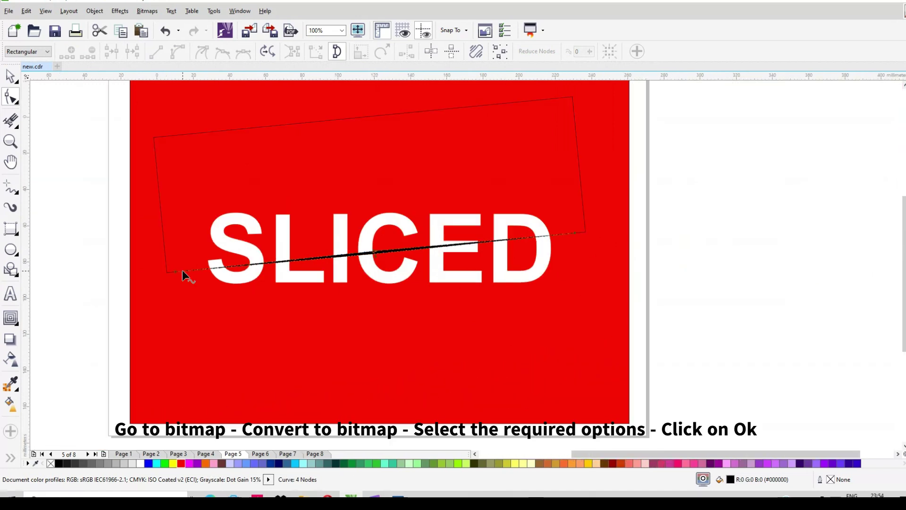
click(146, 11)
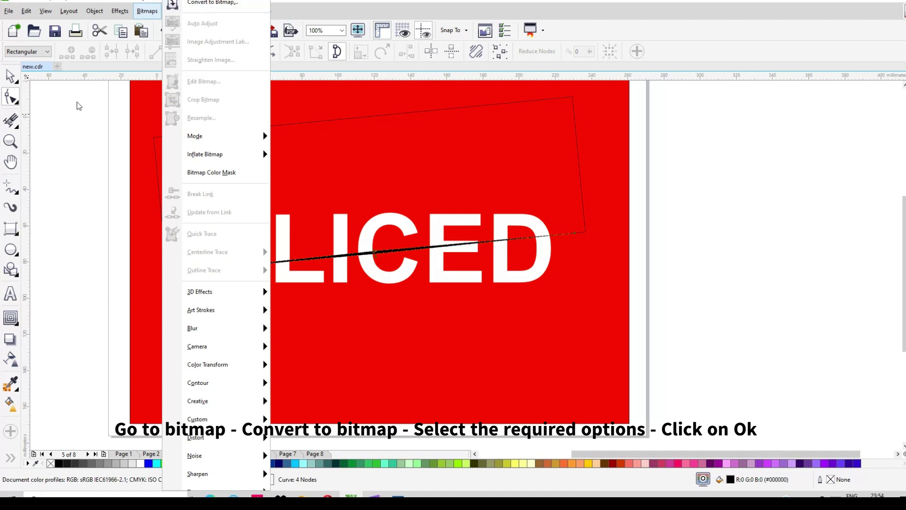
click(200, 4)
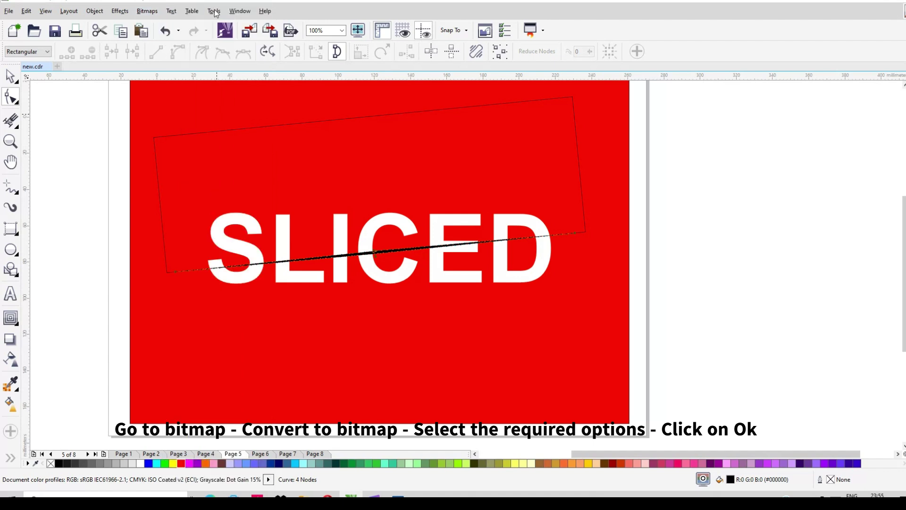
click(639, 332)
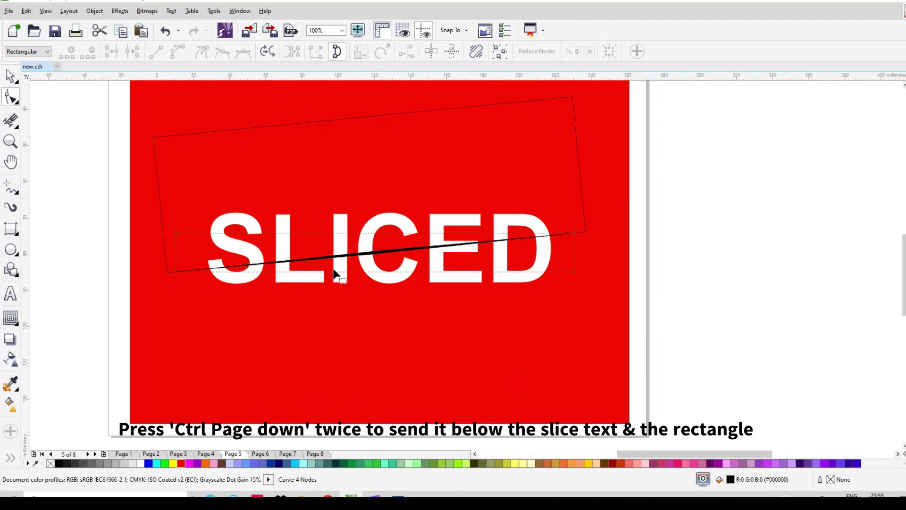
- Send the bitmap line back two levels, behind the sliced text piece and the tilted rectangle
scroll(334, 272, up, 2)
key(ctrl+Page_Down)
key(ctrl+Page_Down)
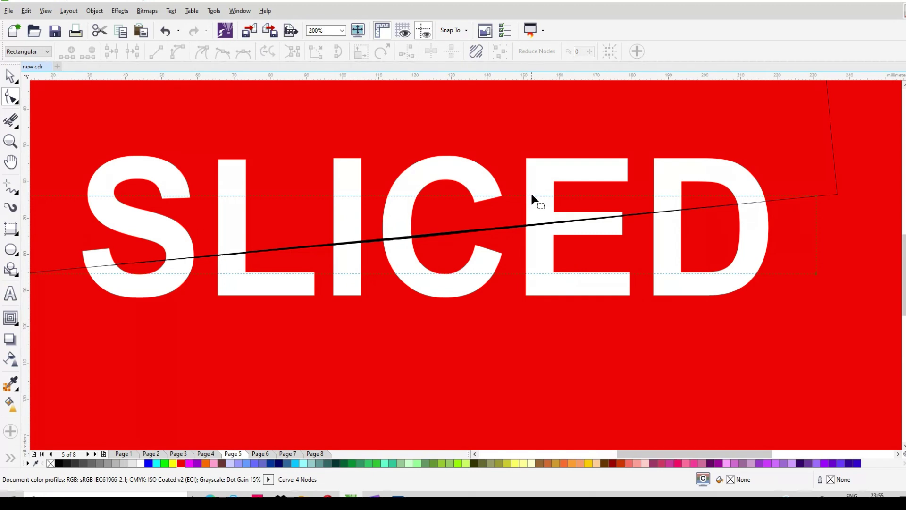
- Apply a Gaussian blur with a radius of 8 pixels to the bitmap line
scroll(550, 188, down, 2)
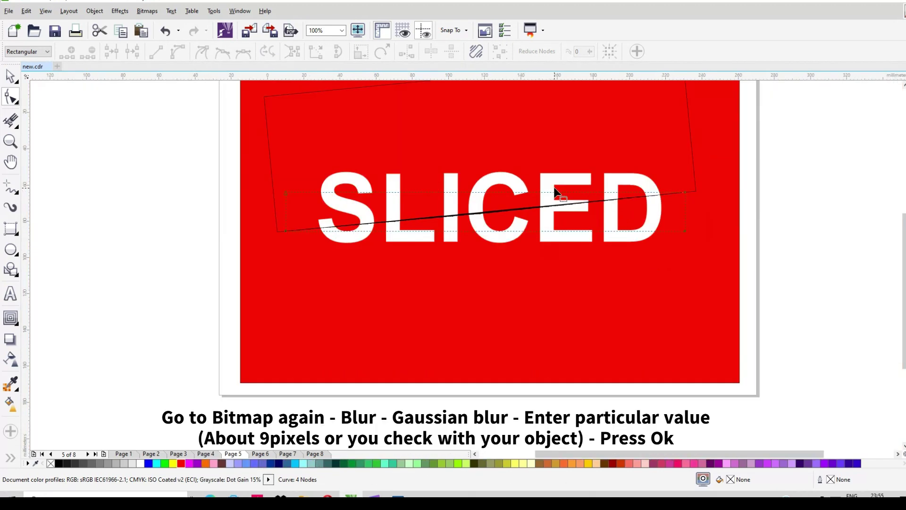
click(145, 11)
mouse_move(203, 333)
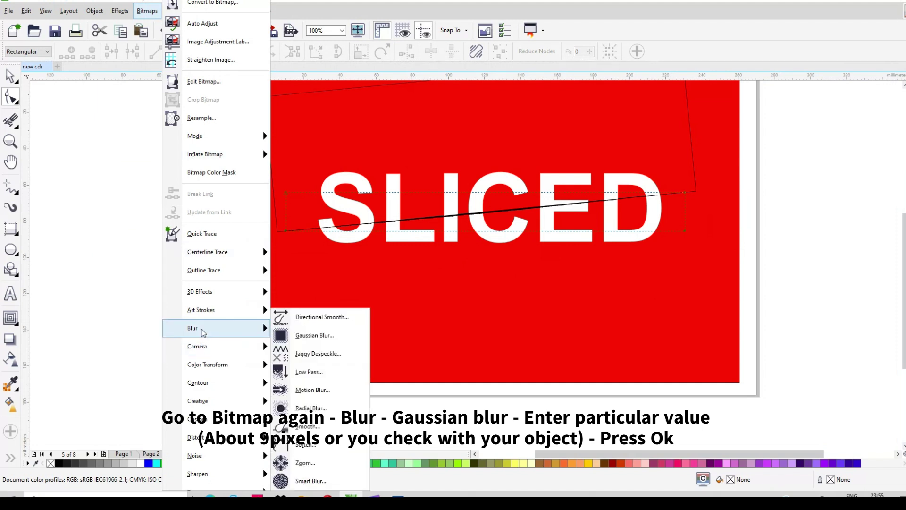
click(315, 336)
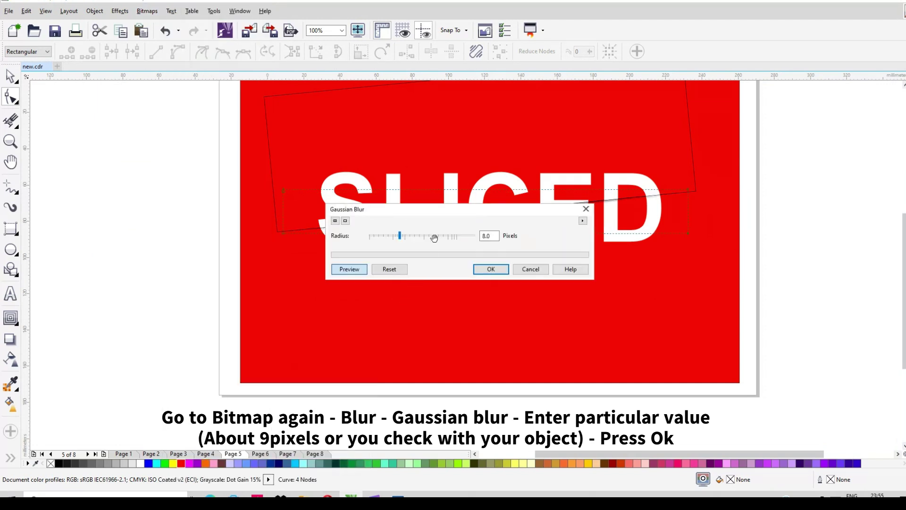
drag(437, 211, 453, 283)
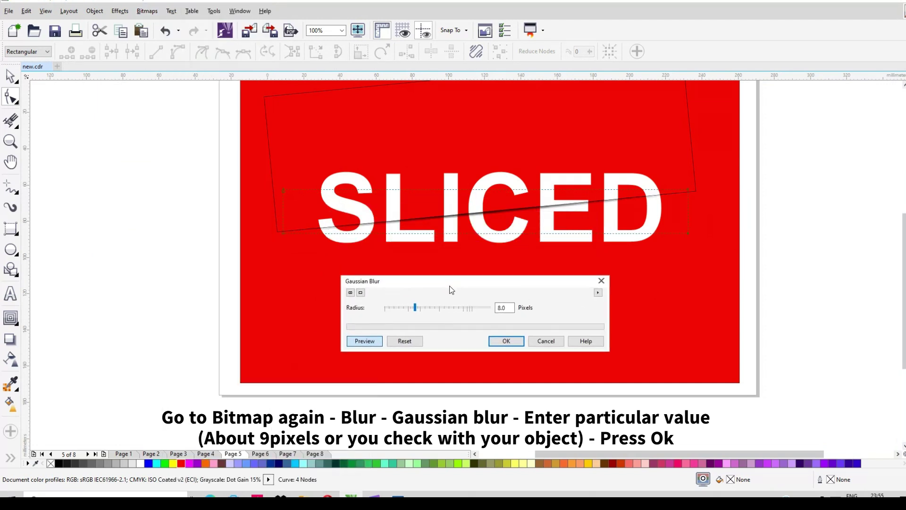
click(418, 310)
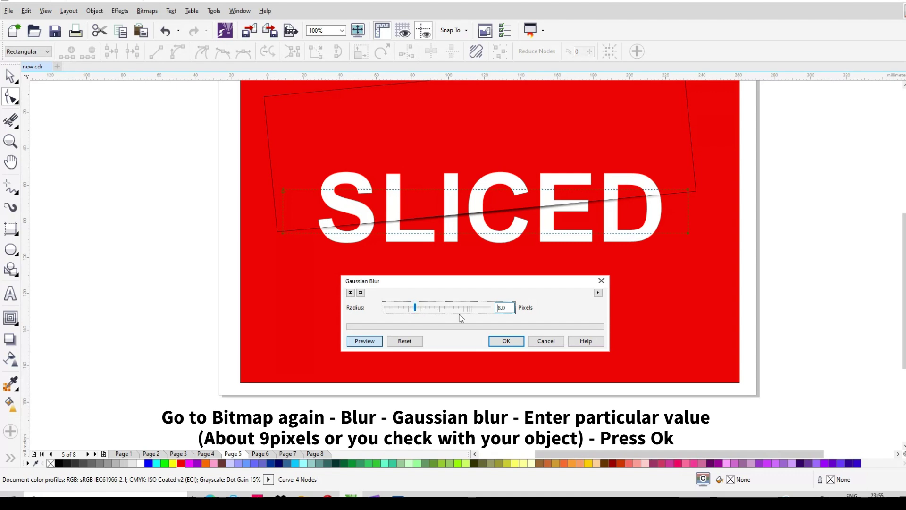
drag(420, 307, 426, 308)
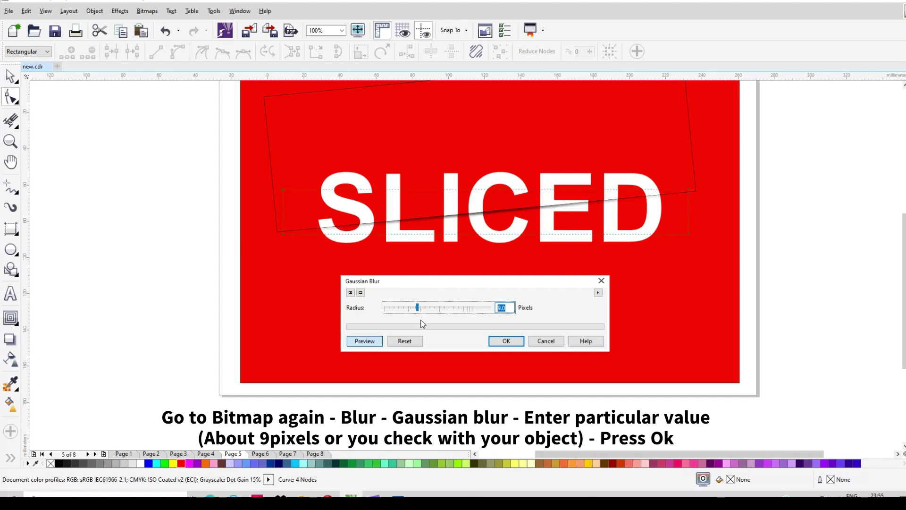
text(10)
text(8)
click(505, 341)
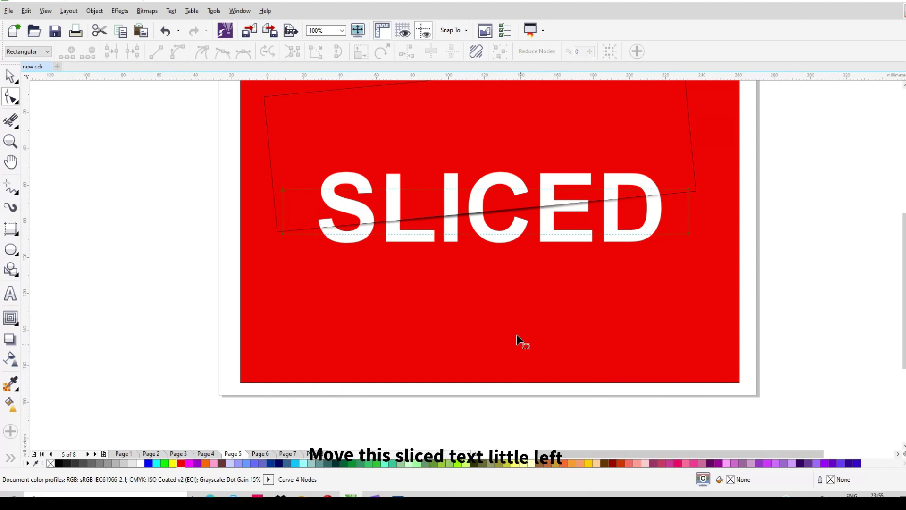
- Move the upper text slice about 8 mm to the left and 0.8 mm down along the cut edge
click(9, 76)
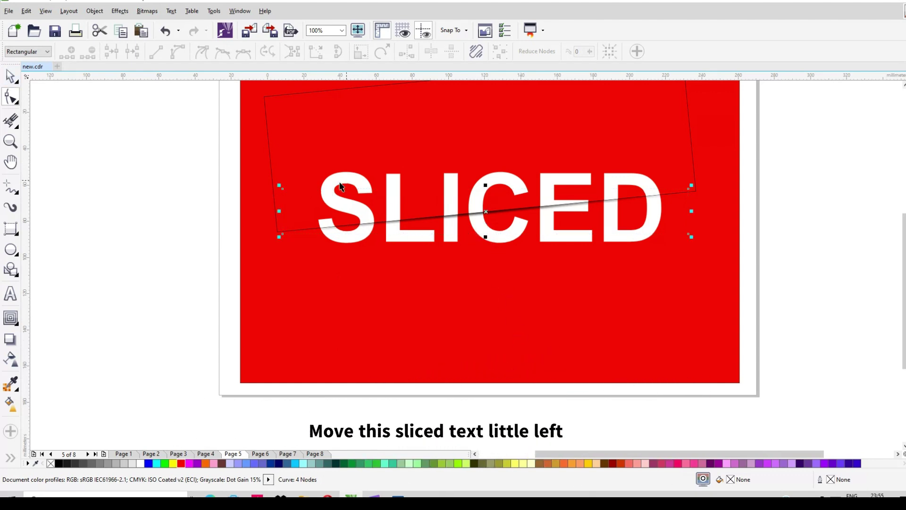
key(space)
click(337, 225)
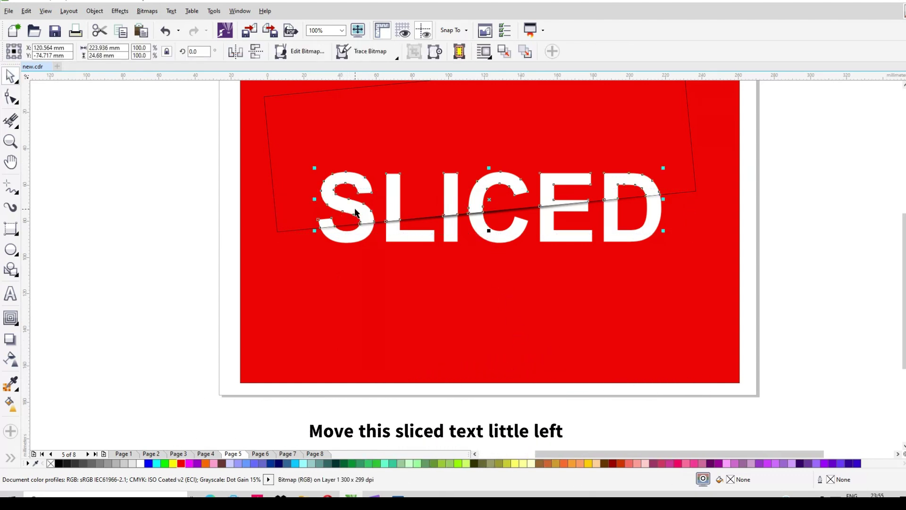
click(320, 228)
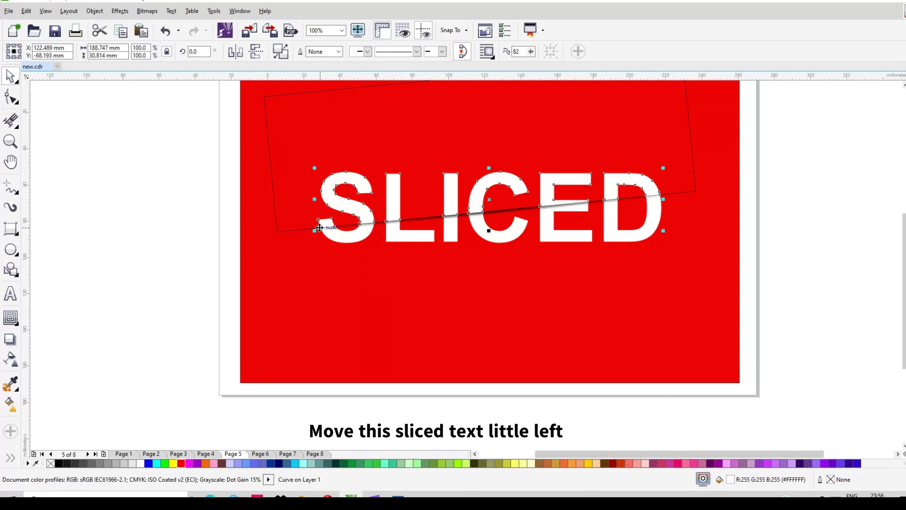
drag(320, 228, 305, 228)
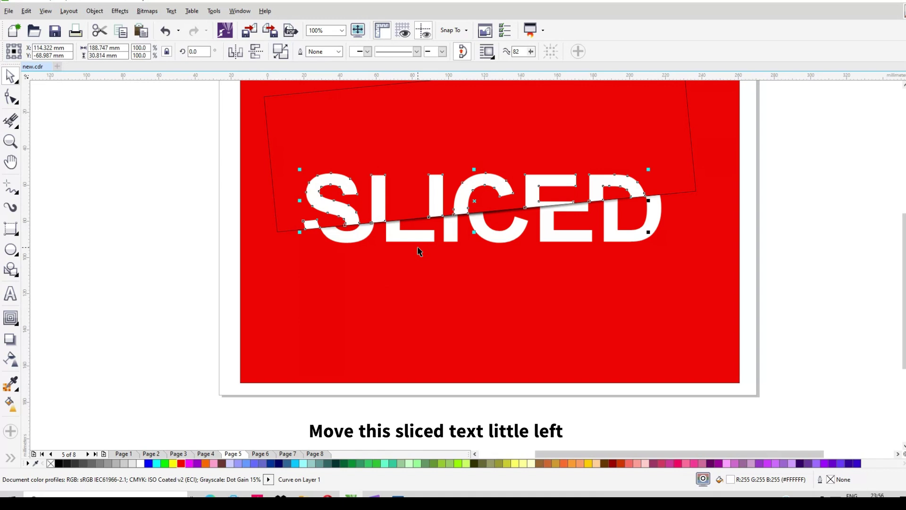
key(Up)
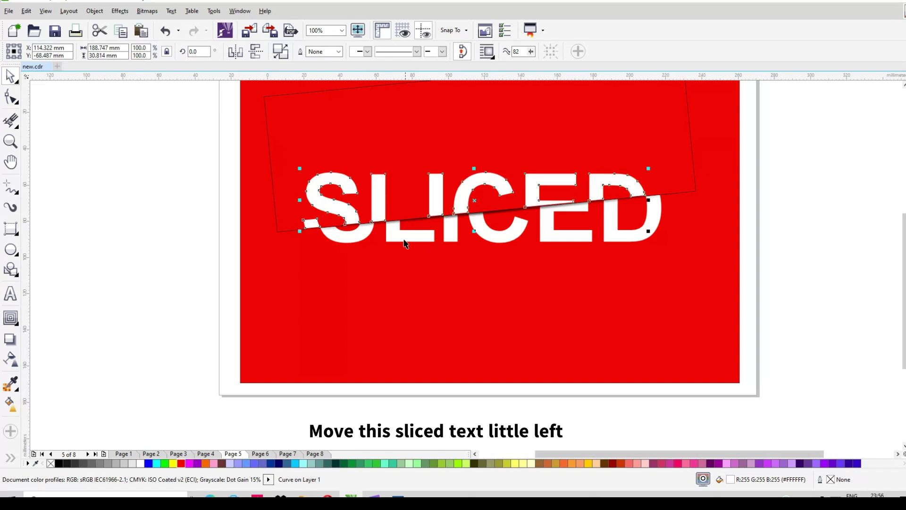
scroll(411, 219, up, 2)
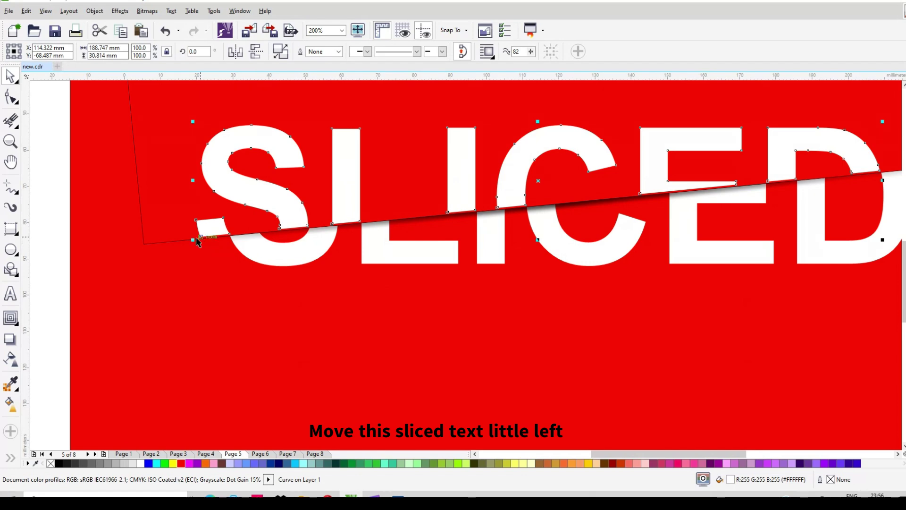
key(Down)
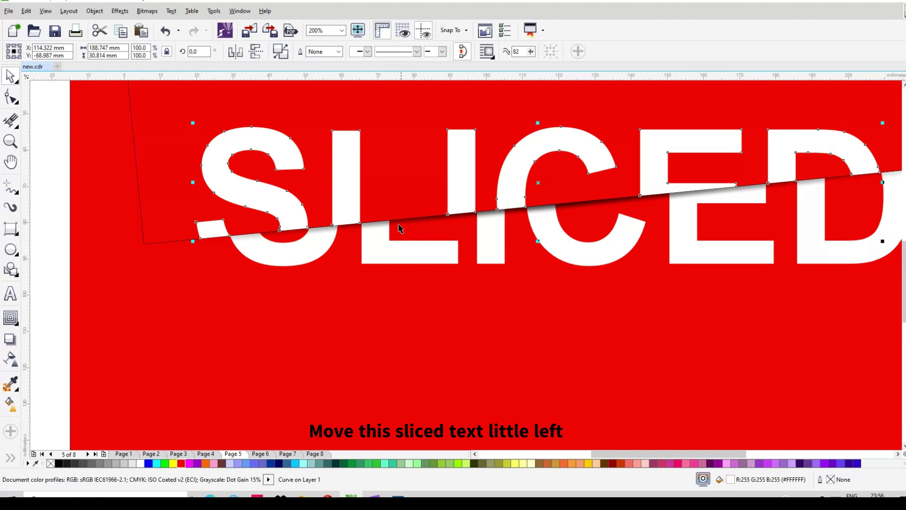
- Remove the outline of the tilted red rectangle
scroll(415, 216, down, 2)
click(517, 134)
right_click(51, 463)
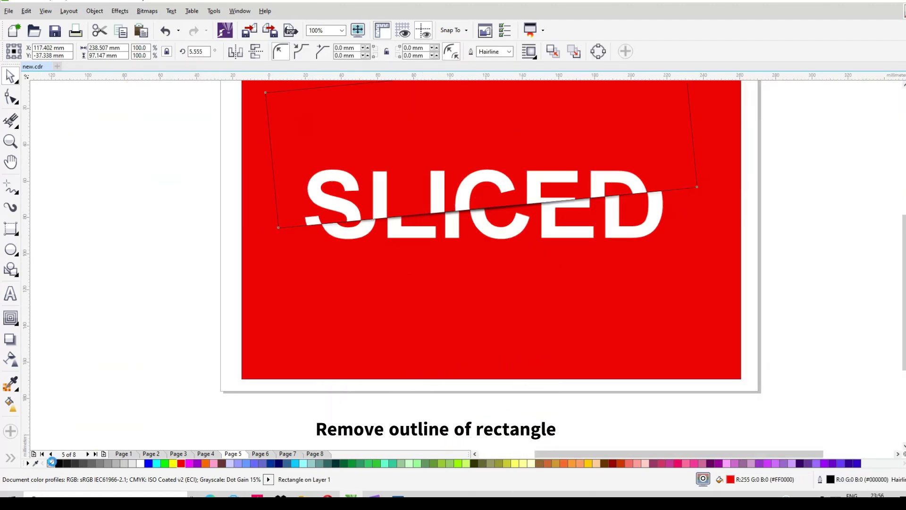
- Reposition the upper text slice along the cut edge at about X 119.5 mm, Y -68.5 mm, slightly left of the lower letters
click(353, 207)
scroll(354, 207, up, 1)
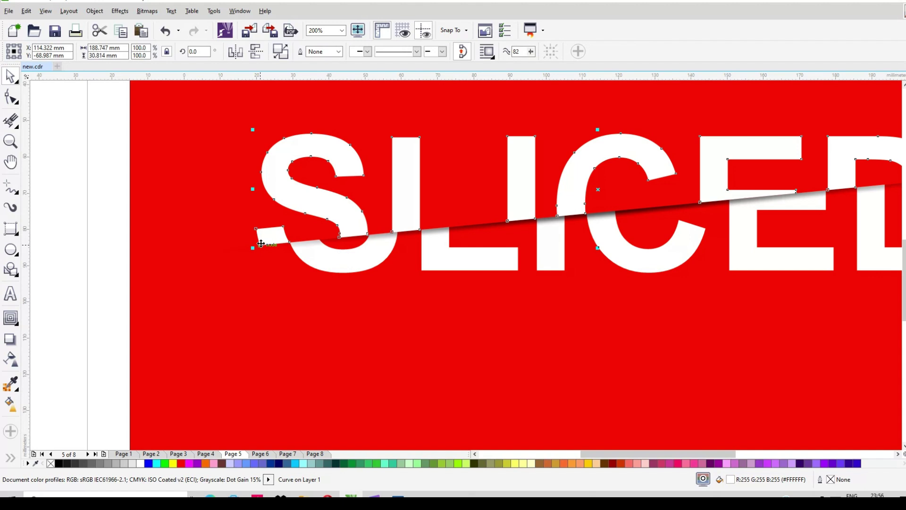
drag(262, 243, 267, 244)
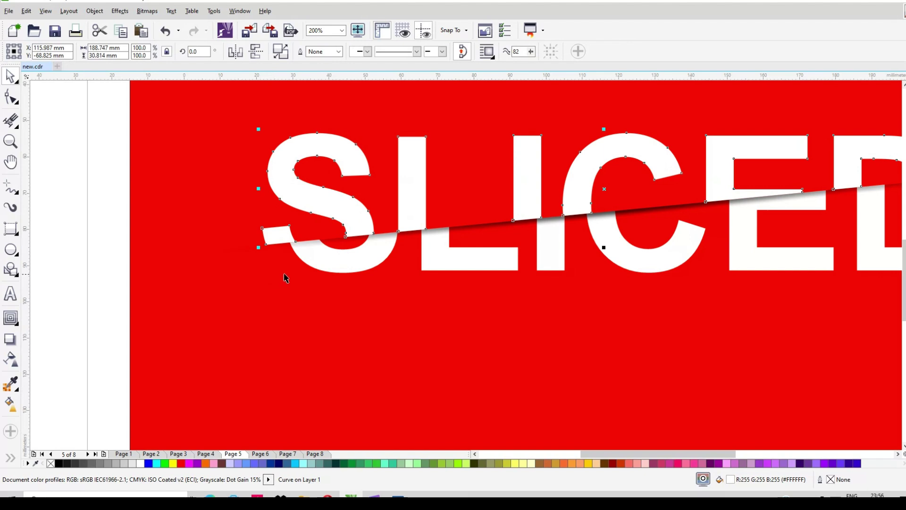
scroll(284, 274, down, 3)
scroll(293, 263, up, 1)
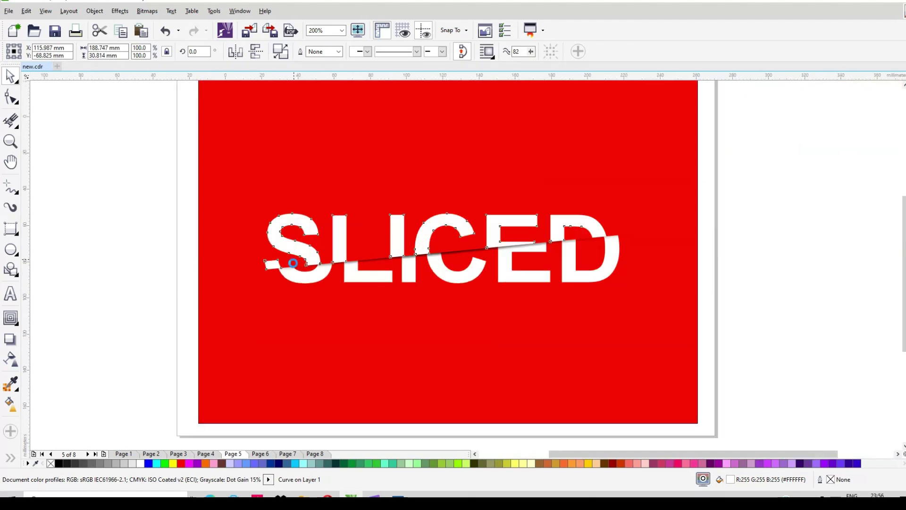
scroll(293, 263, up, 3)
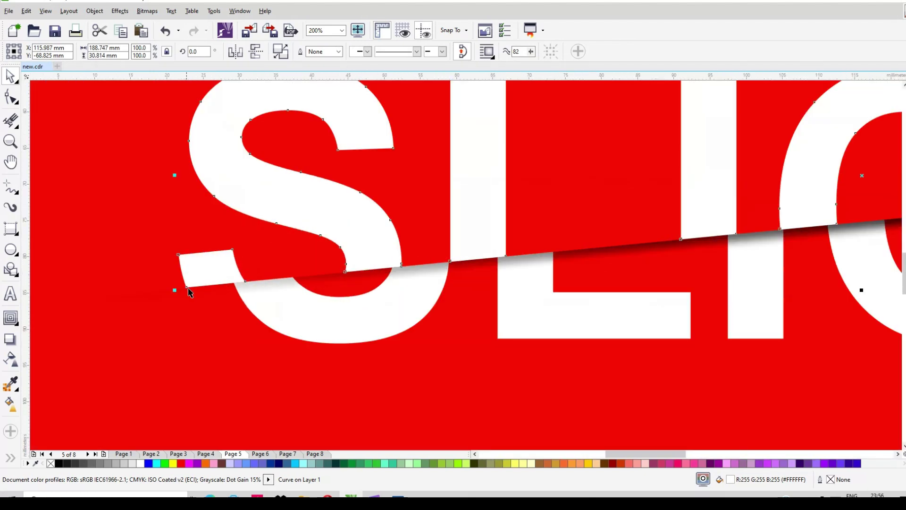
drag(191, 290, 235, 273)
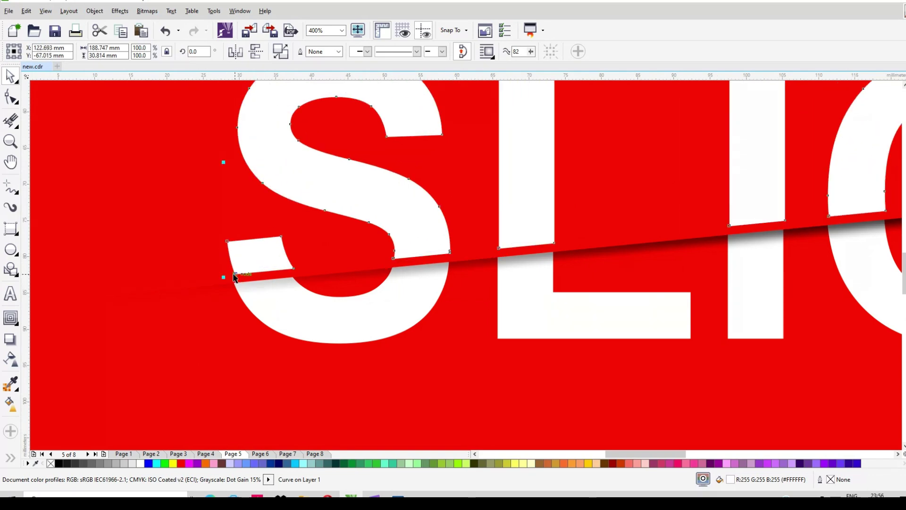
drag(235, 274, 212, 284)
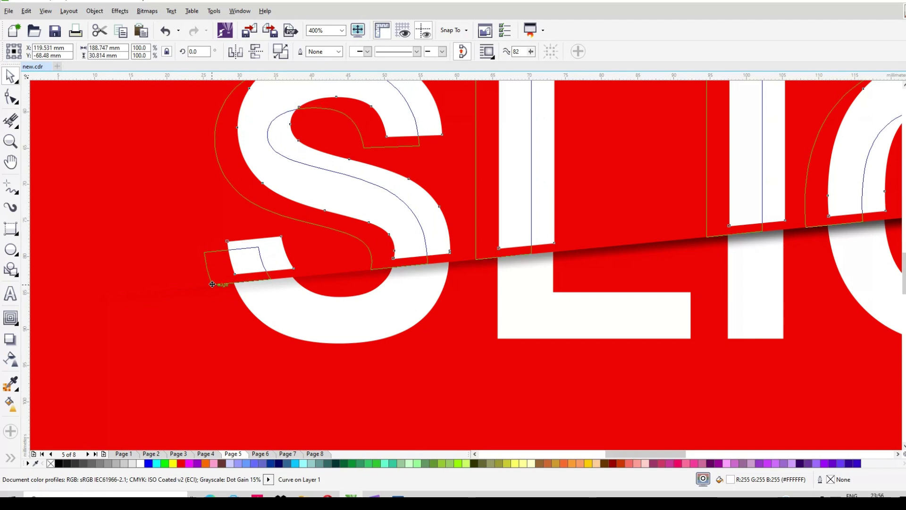
scroll(289, 275, down, 2)
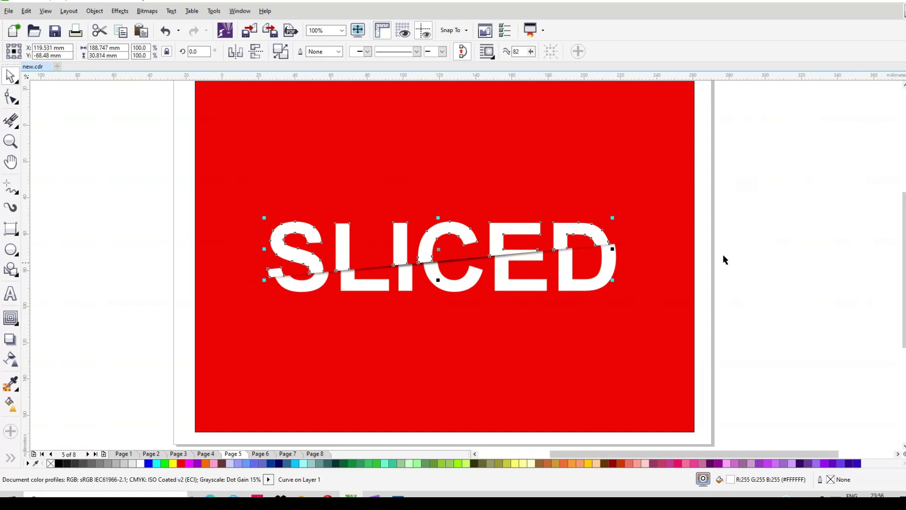
- Nudge the blurred shadow bitmap 0.5 mm downward beneath the cut
key(Escape)
scroll(459, 276, up, 1)
click(452, 253)
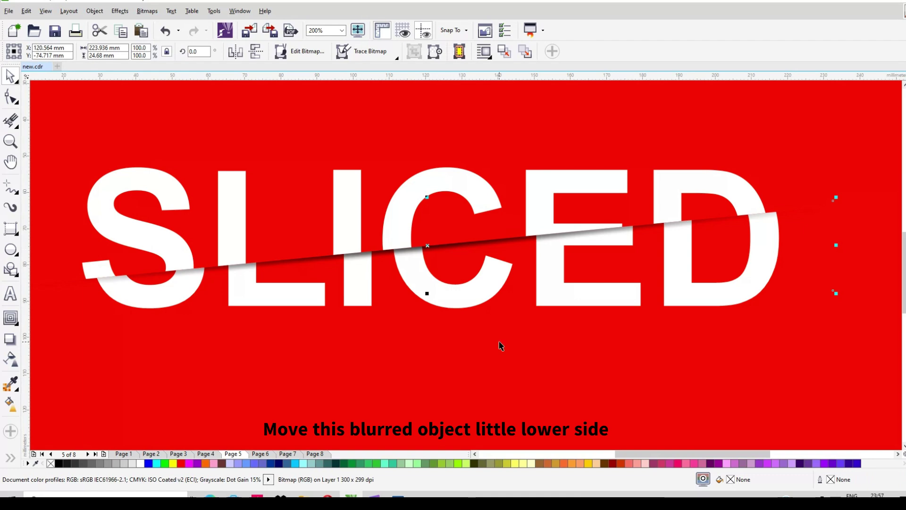
key(Down)
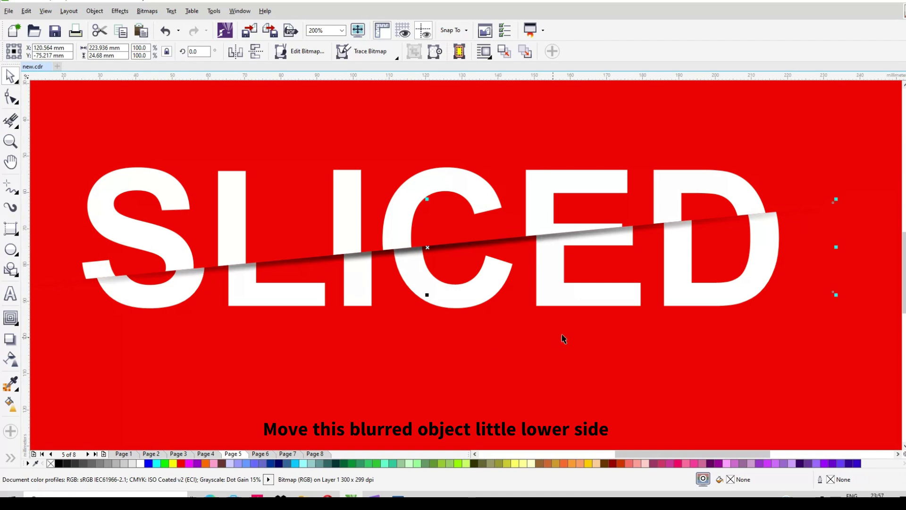
scroll(549, 293, down, 1)
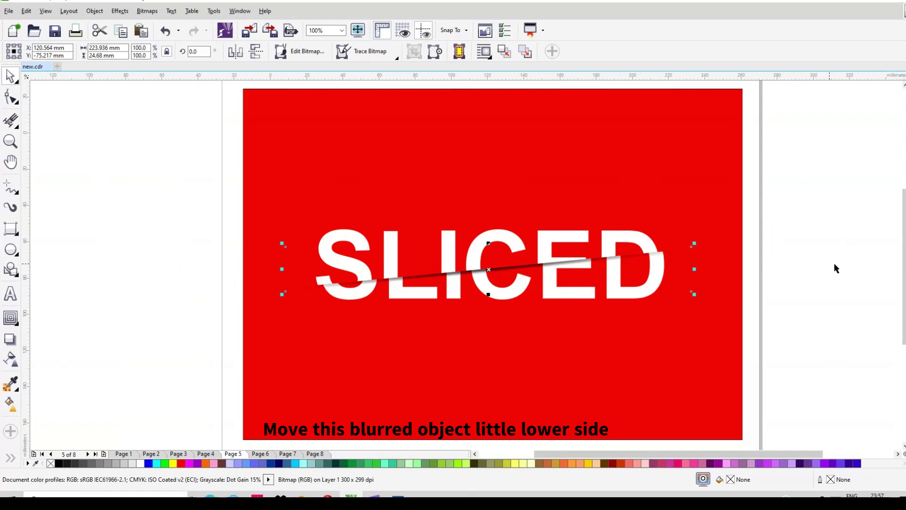